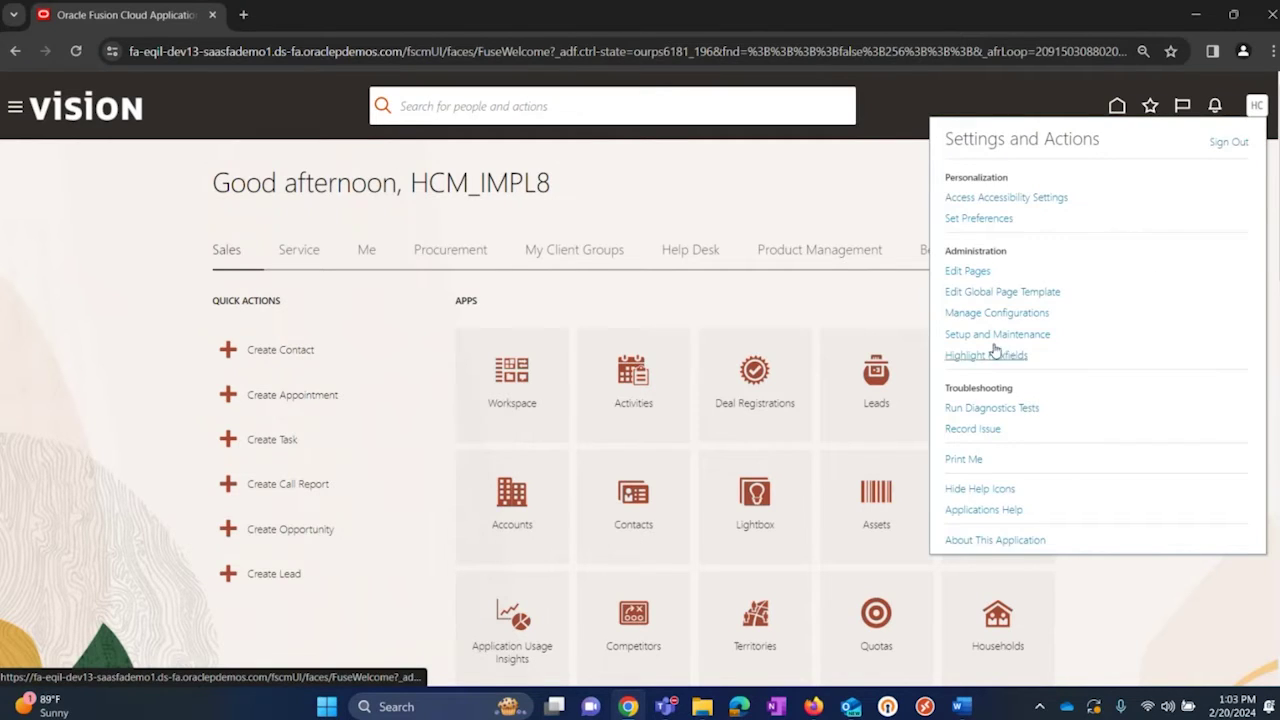
- Go to the setup task search in Setup and Maintenance
left_click(992, 334)
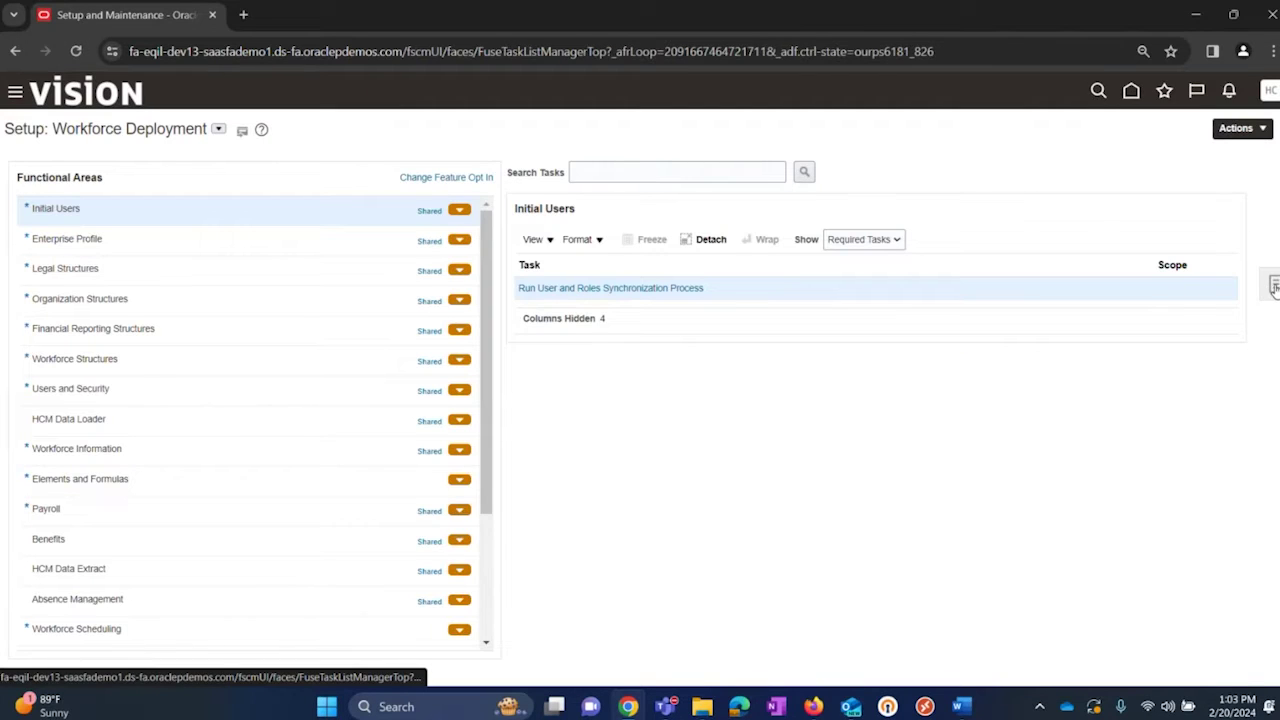
left_click(1274, 288)
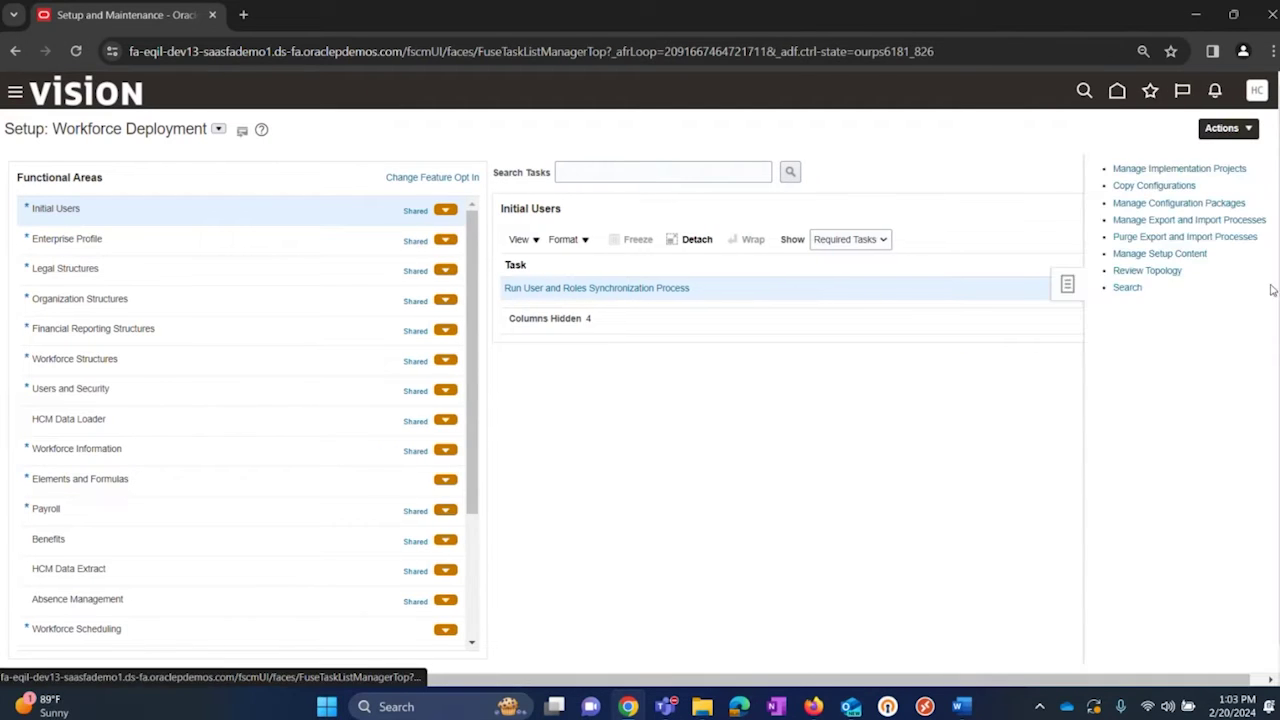
left_click(1111, 289)
- Search tasks for 'work shifts' and open the Work Shifts task with its search criteria expanded
left_click(518, 174)
type("work shif")
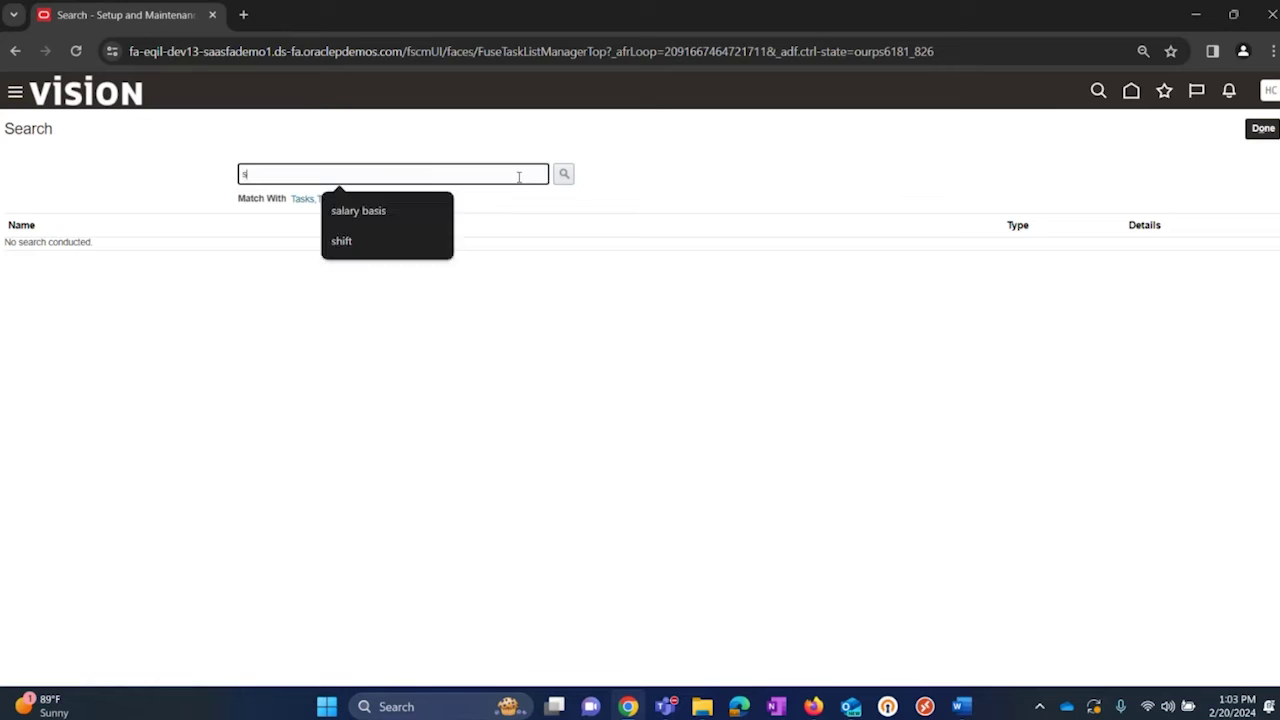
type("ts")
key("Return")
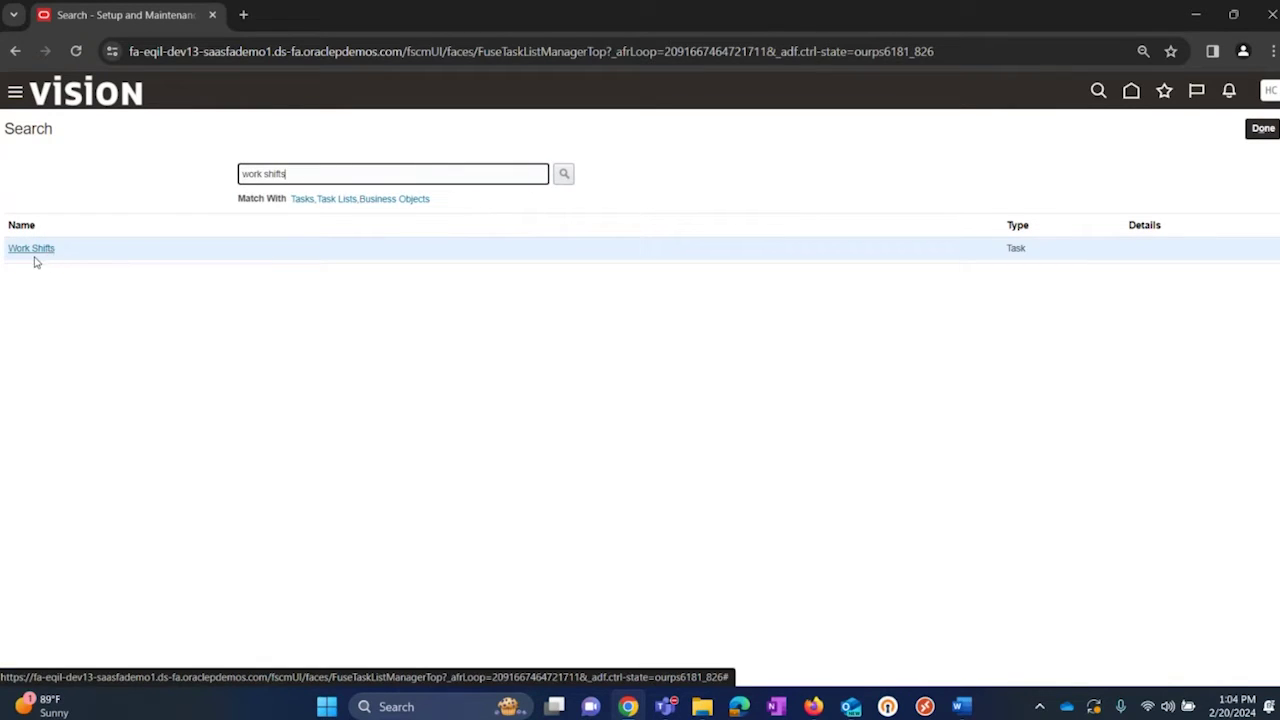
left_click(35, 256)
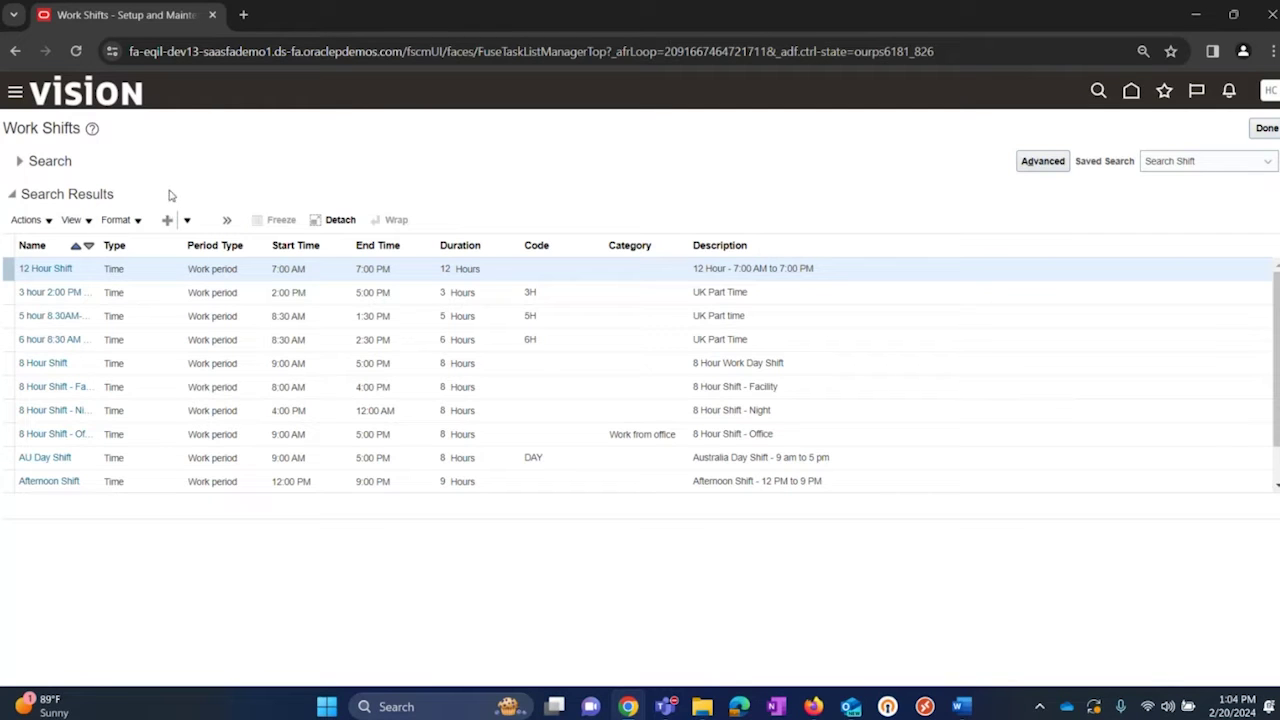
left_click(22, 161)
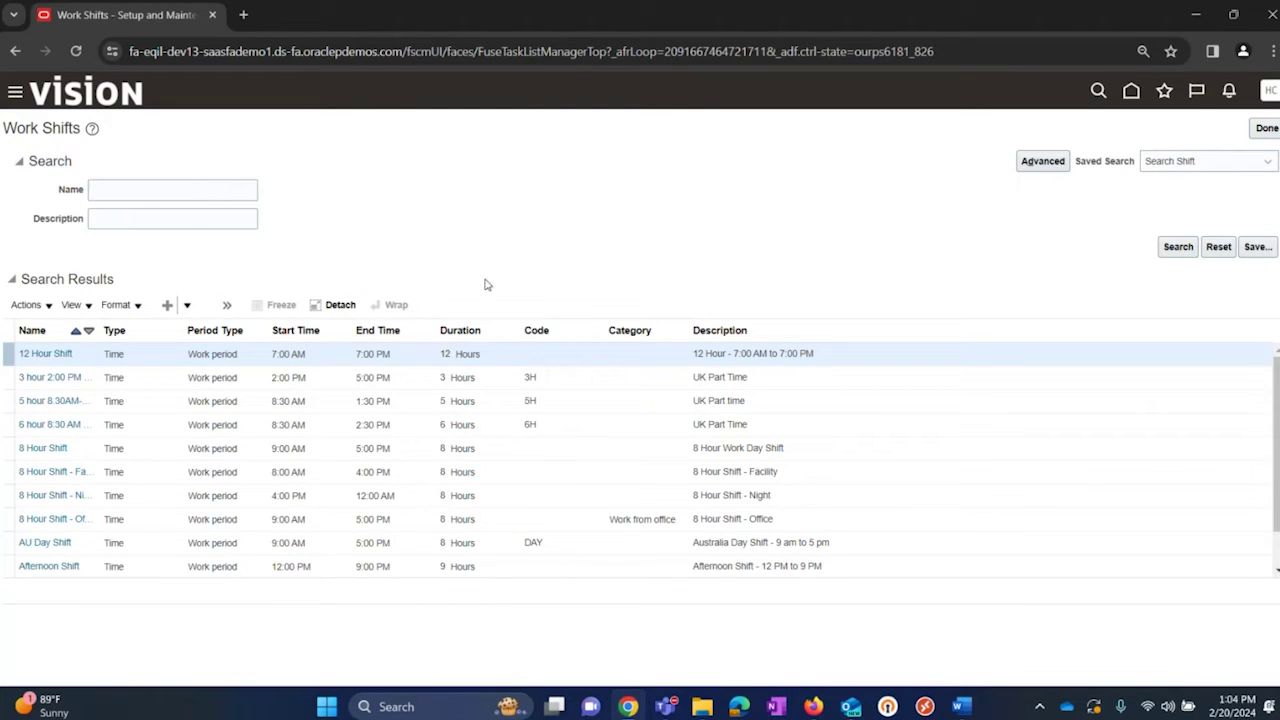
- Show the Work Shifts search fields and list the time, duration and elapsed shift creation options
left_click(179, 192)
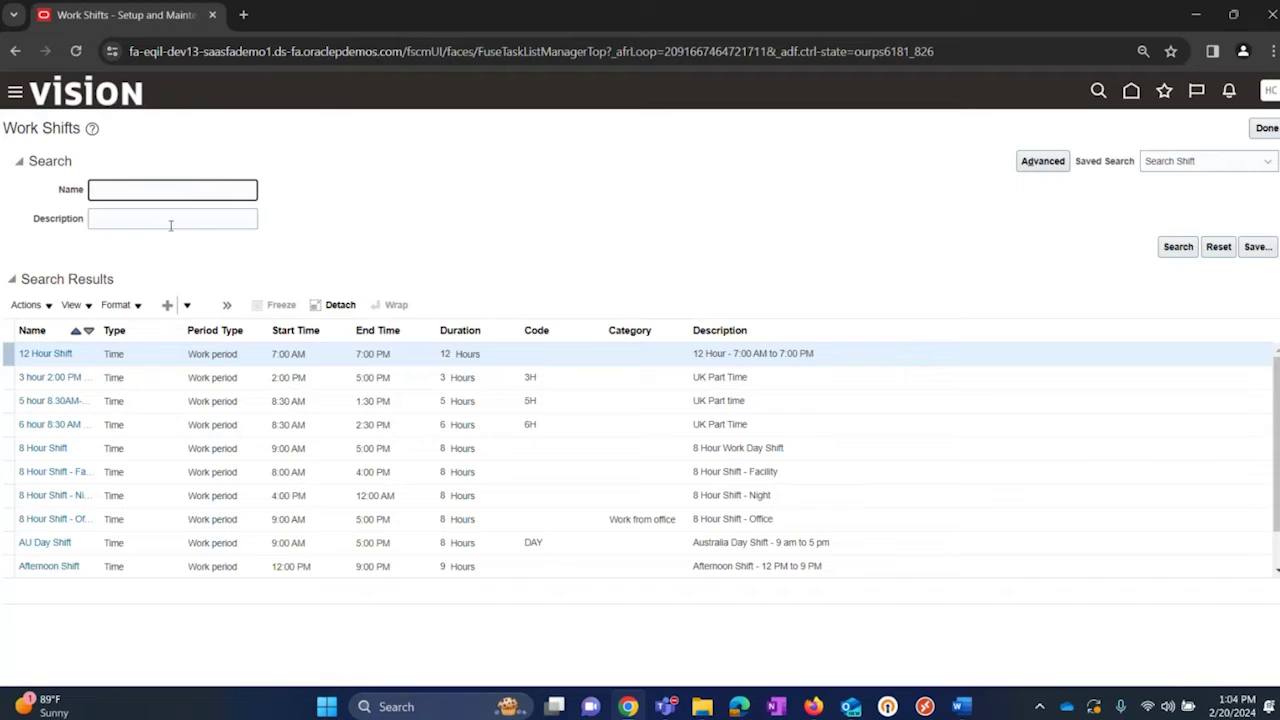
left_click(171, 220)
left_click(378, 238)
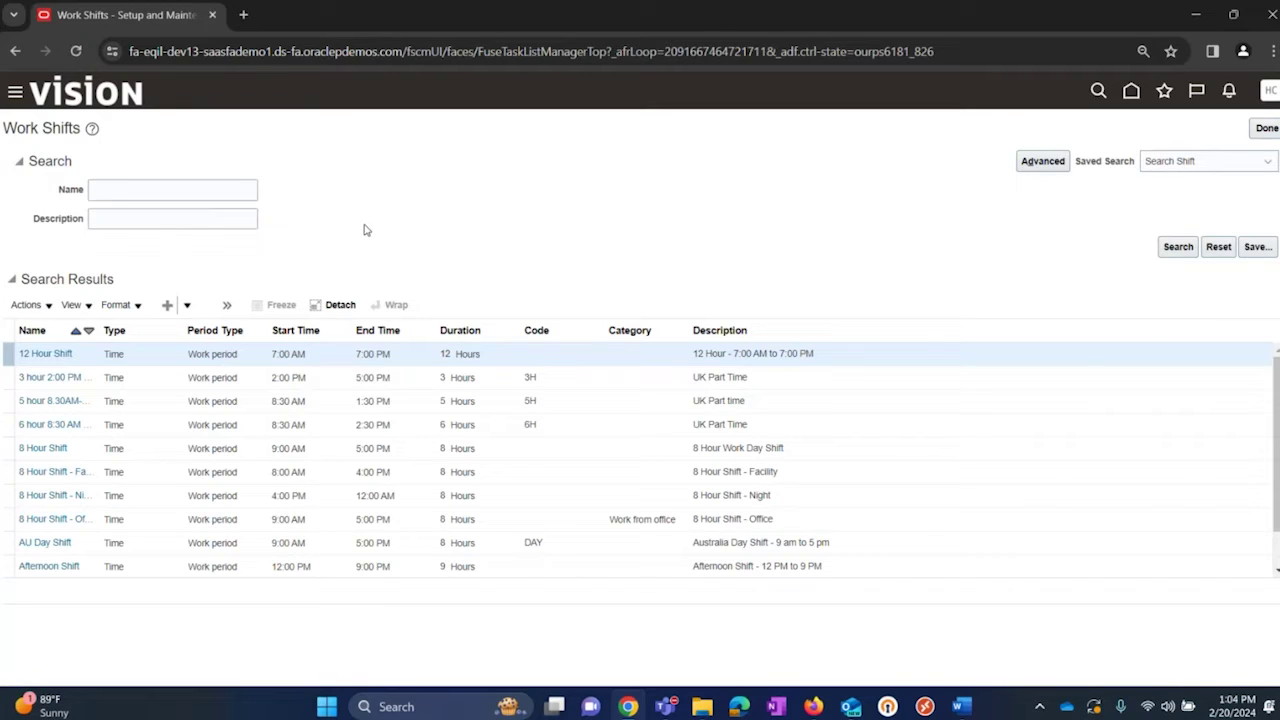
left_click(187, 308)
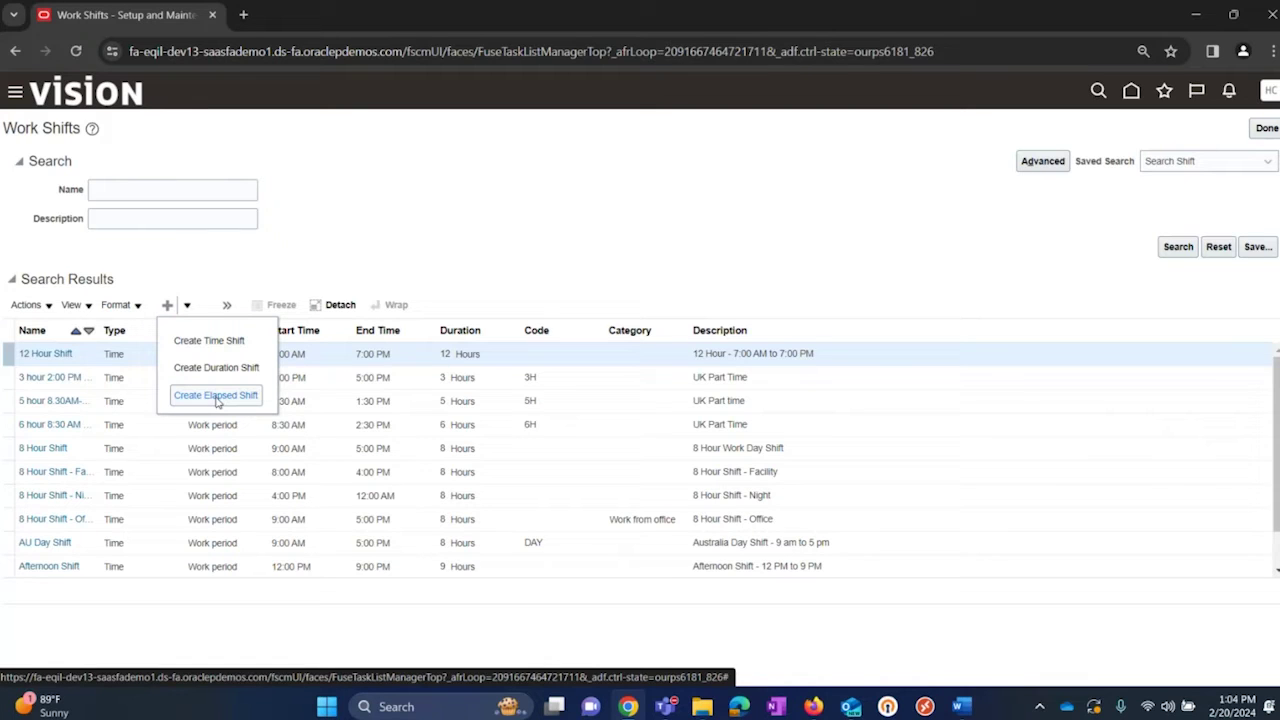
- Create and save elapsed shift A2F_RegularShift with description 'Regular Shift' and duration 8 Hours
left_click(216, 398)
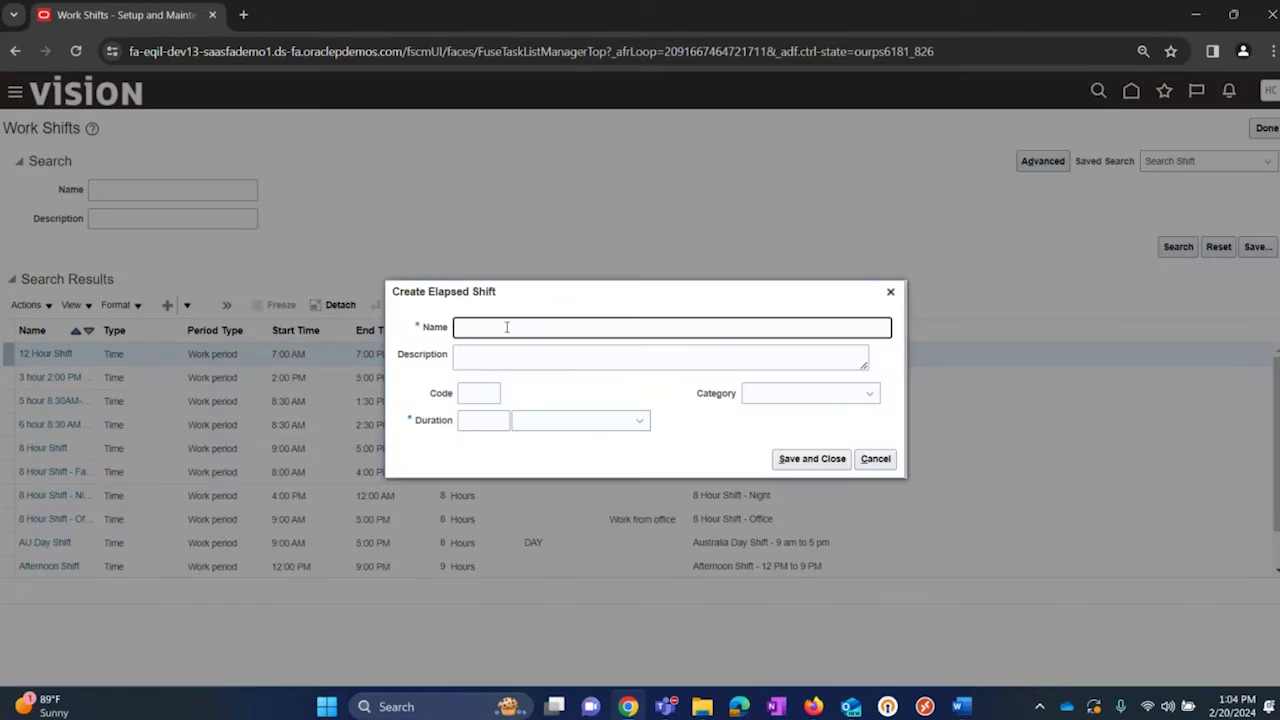
type("A2P_RegularShift")
left_click(473, 333)
key("BackSpace")
type("F")
left_click(517, 355)
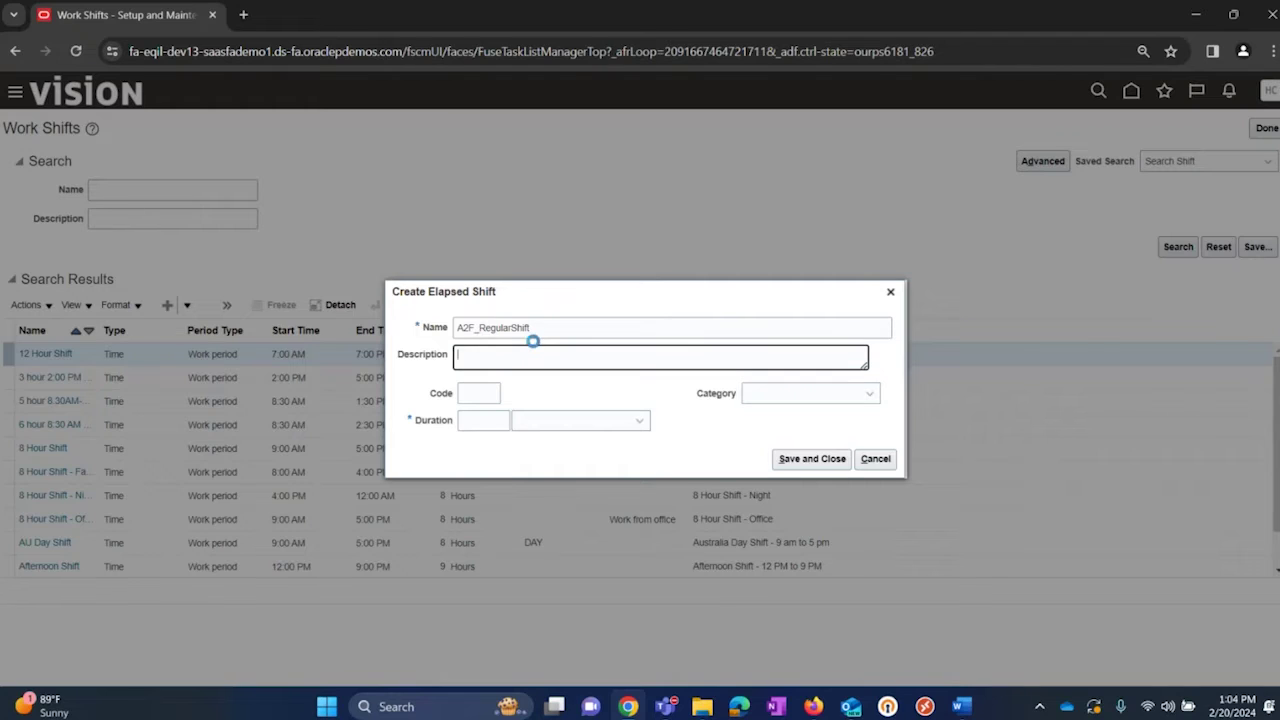
type("Regular Shift")
left_click(493, 421)
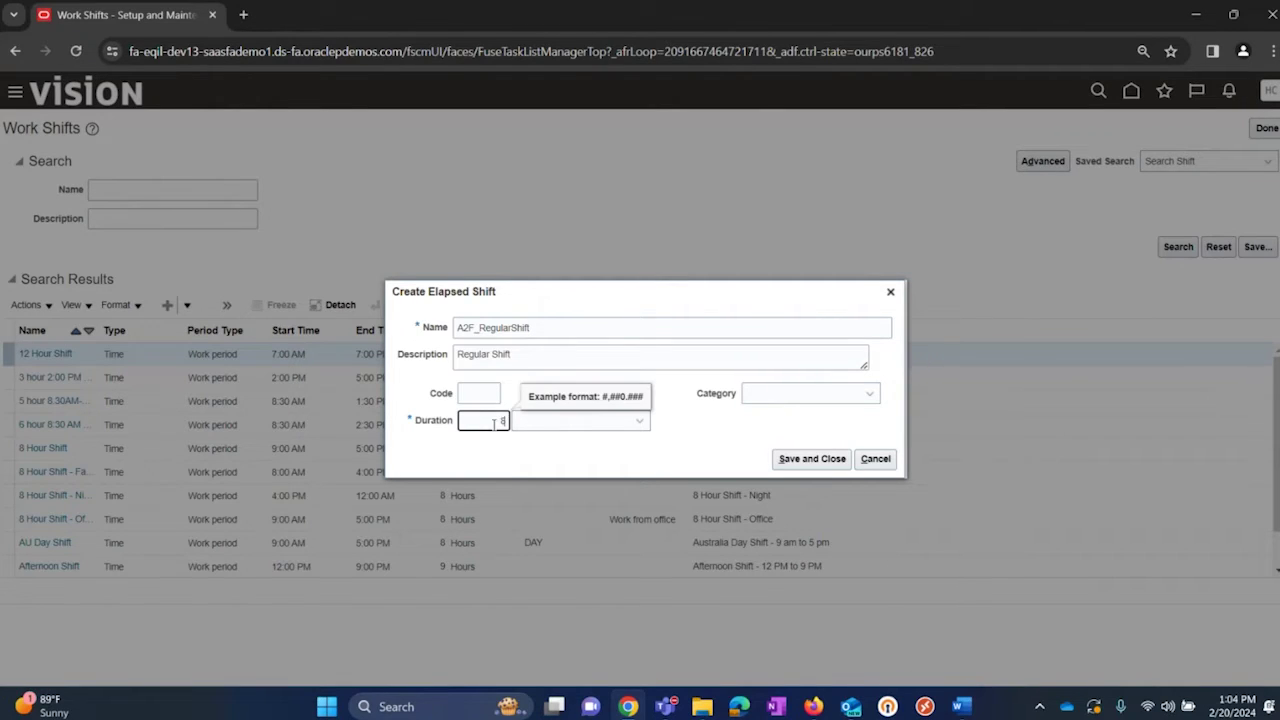
type("8")
left_click(566, 424)
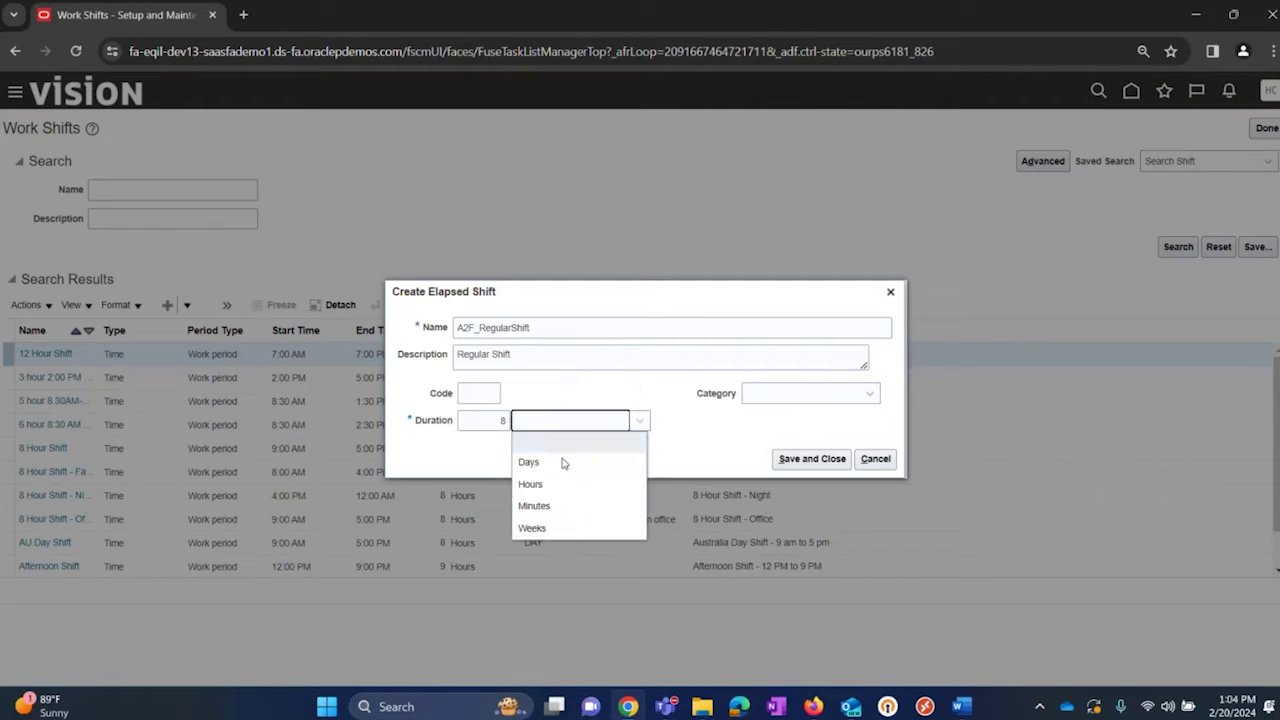
left_click(531, 485)
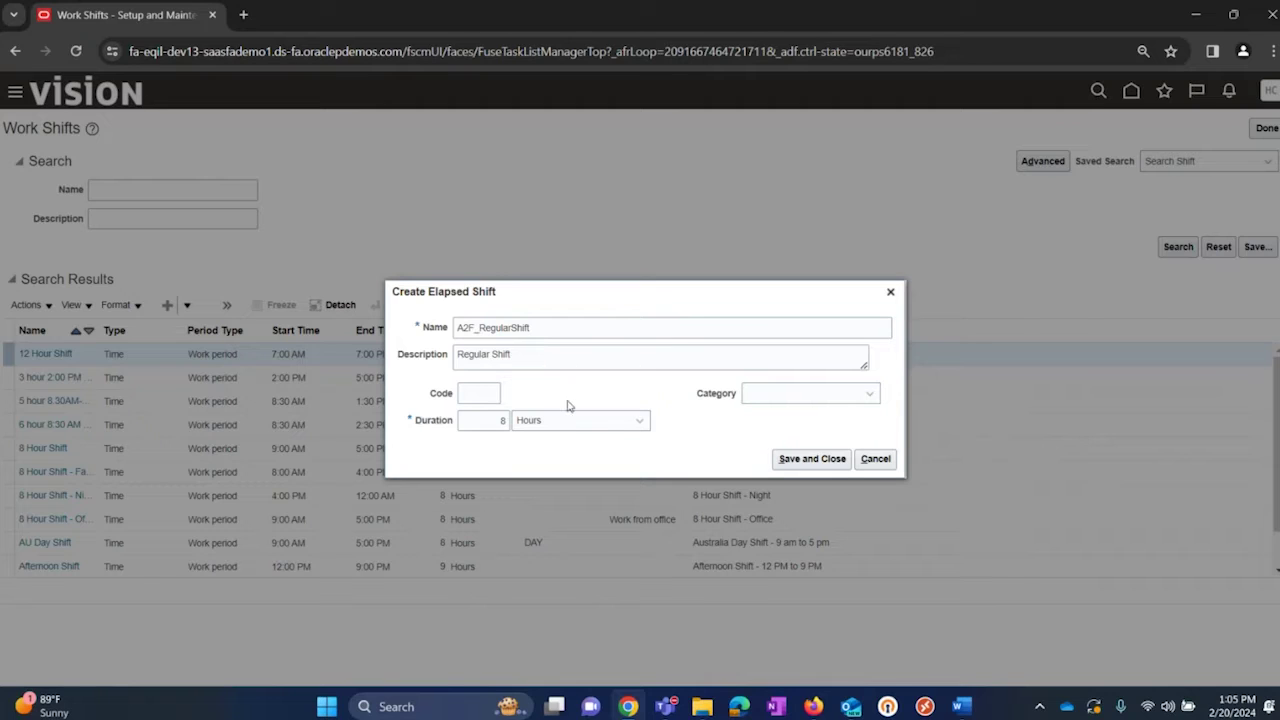
left_click(807, 462)
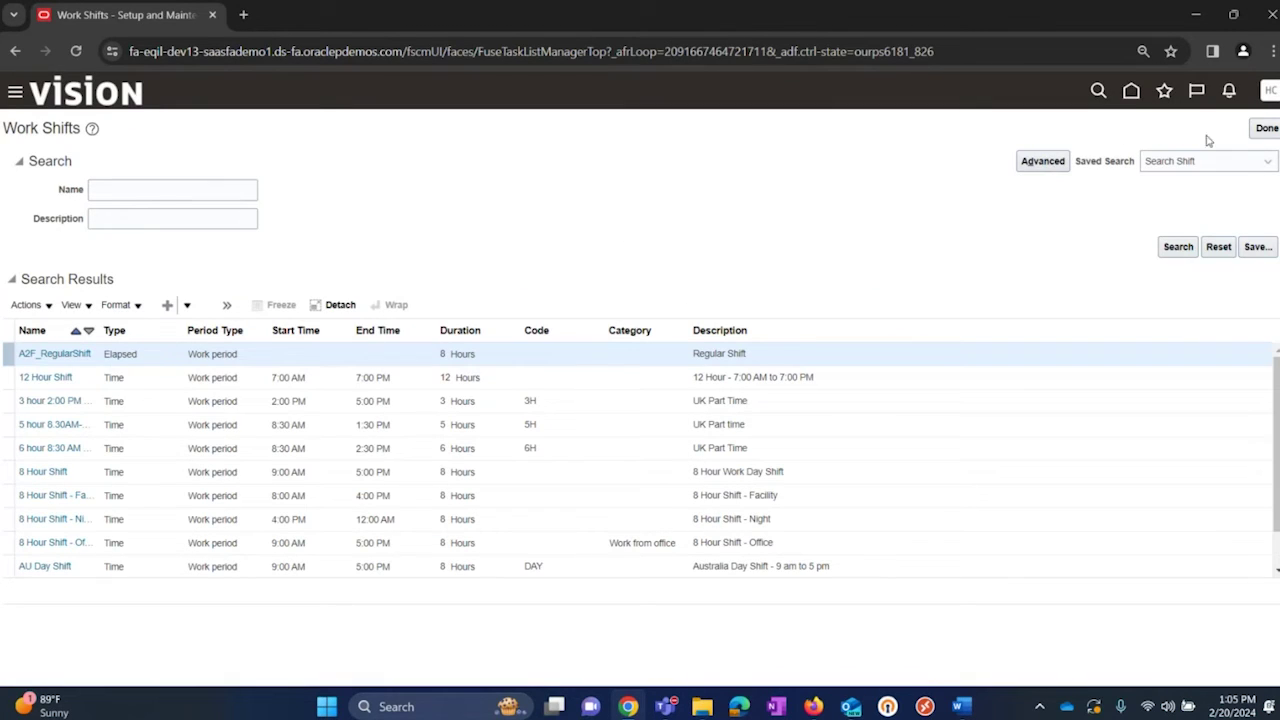
- Search tasks for 'work workday patterns' and open the Work Workday Patterns task
left_click(1266, 128)
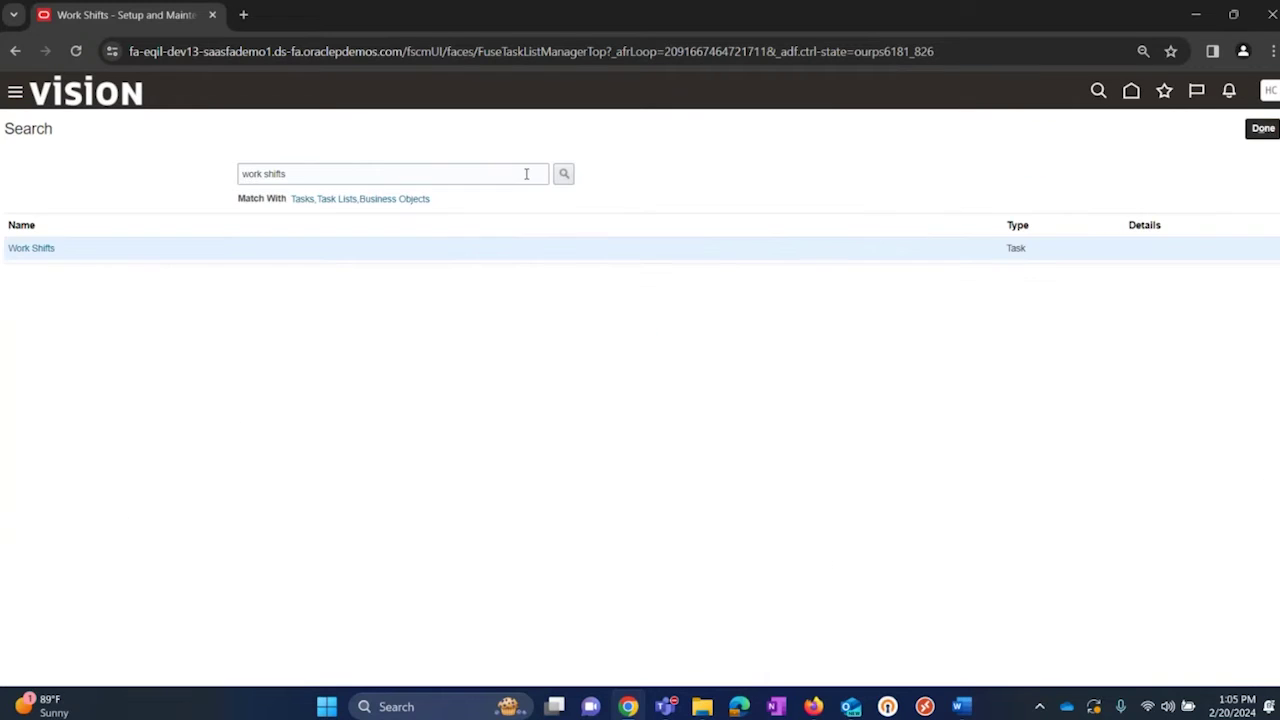
left_click(333, 177)
key("ctrl+a")
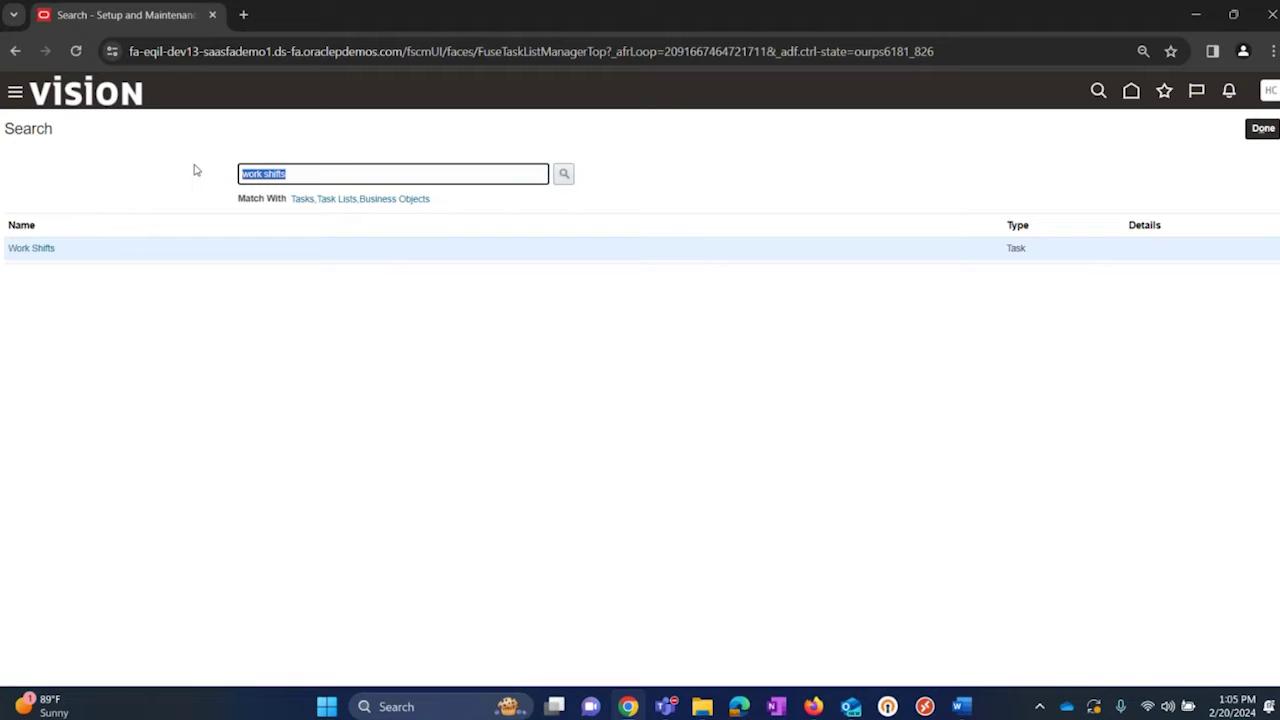
type("work")
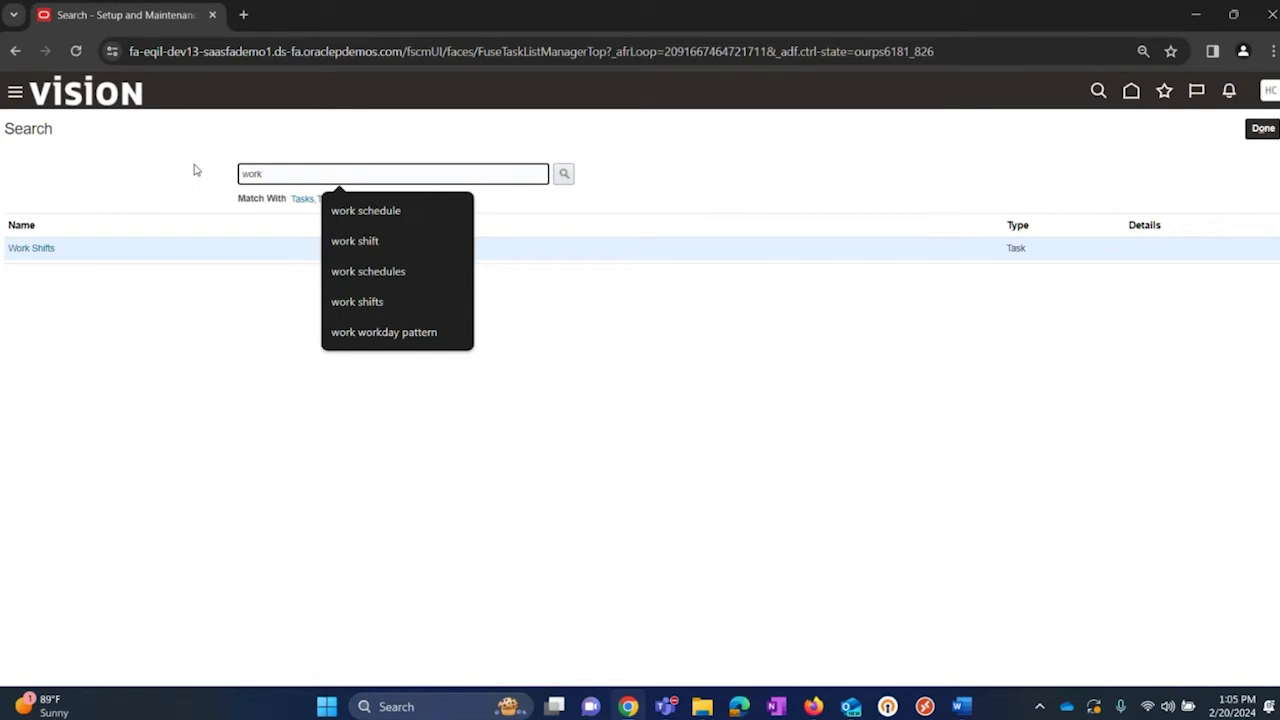
type(" workday pat")
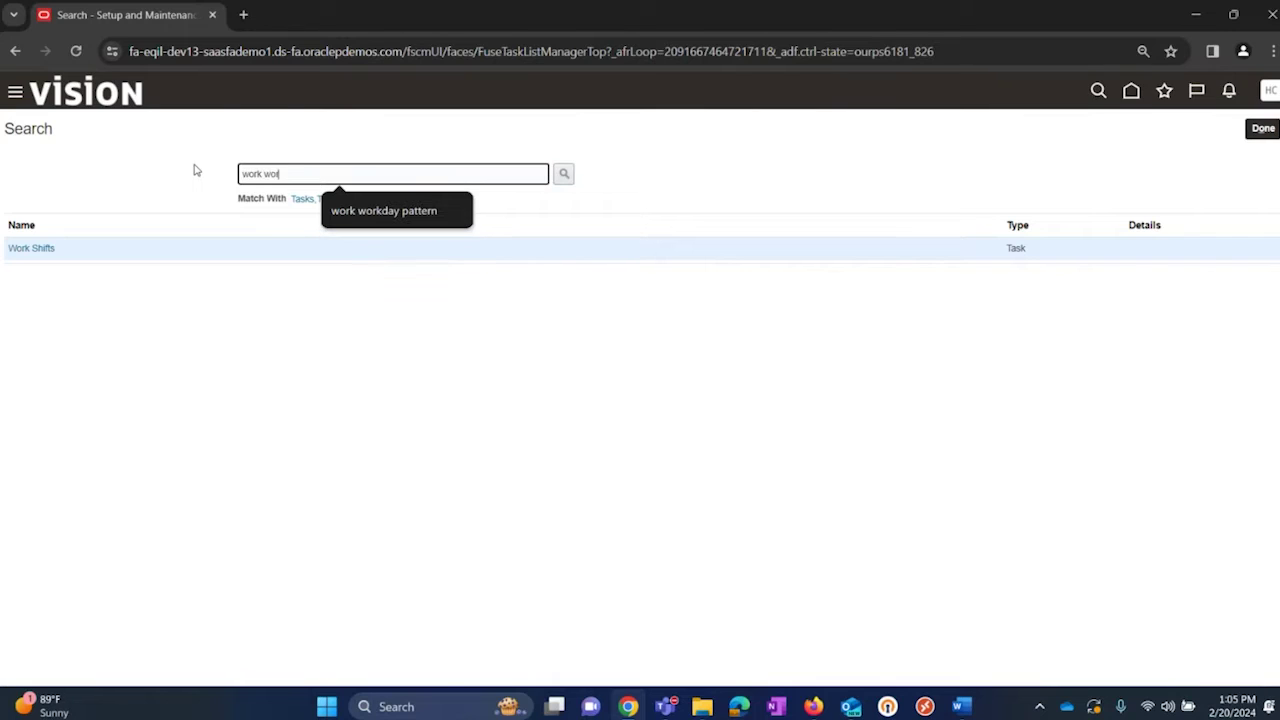
type("terns")
key("Return")
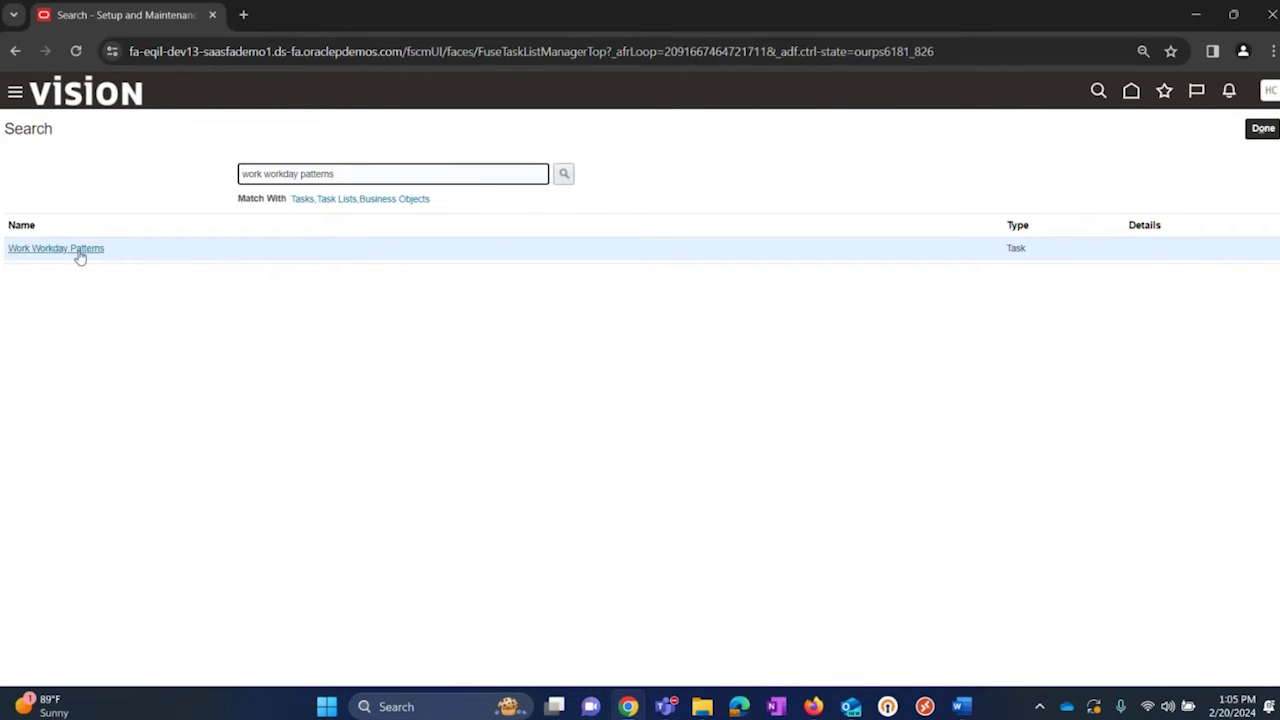
left_click(80, 249)
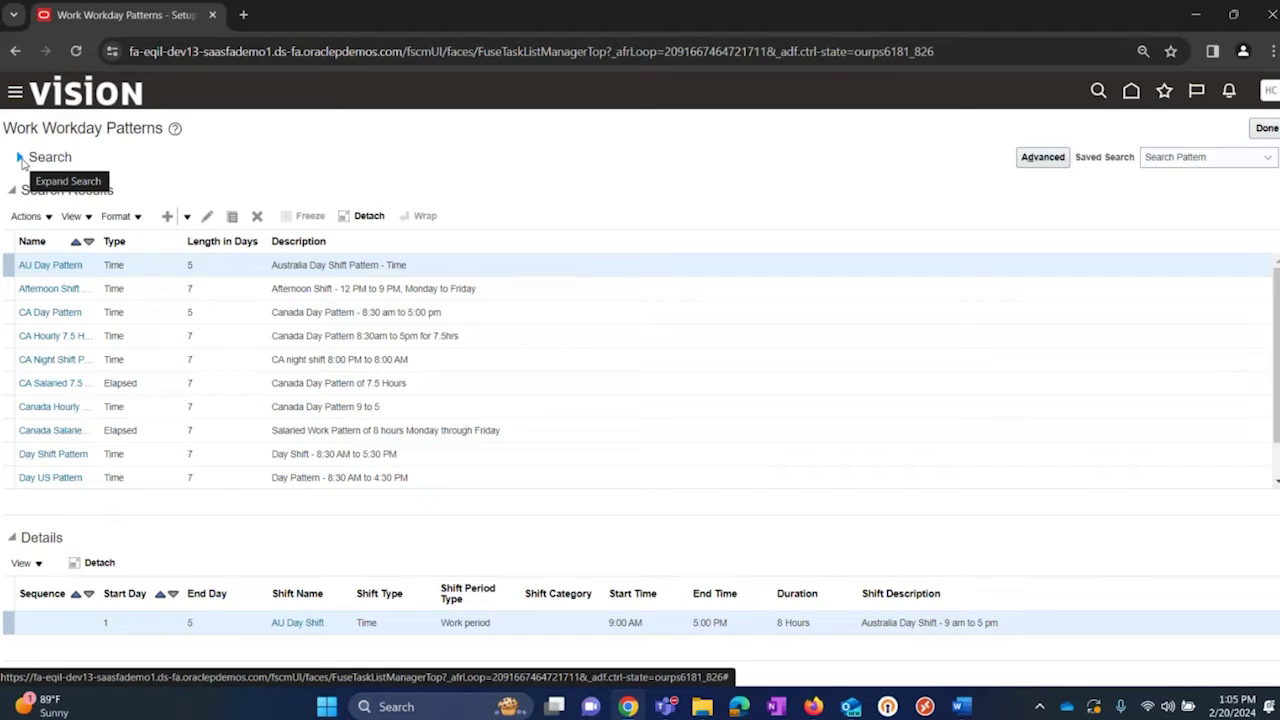
left_click(62, 165)
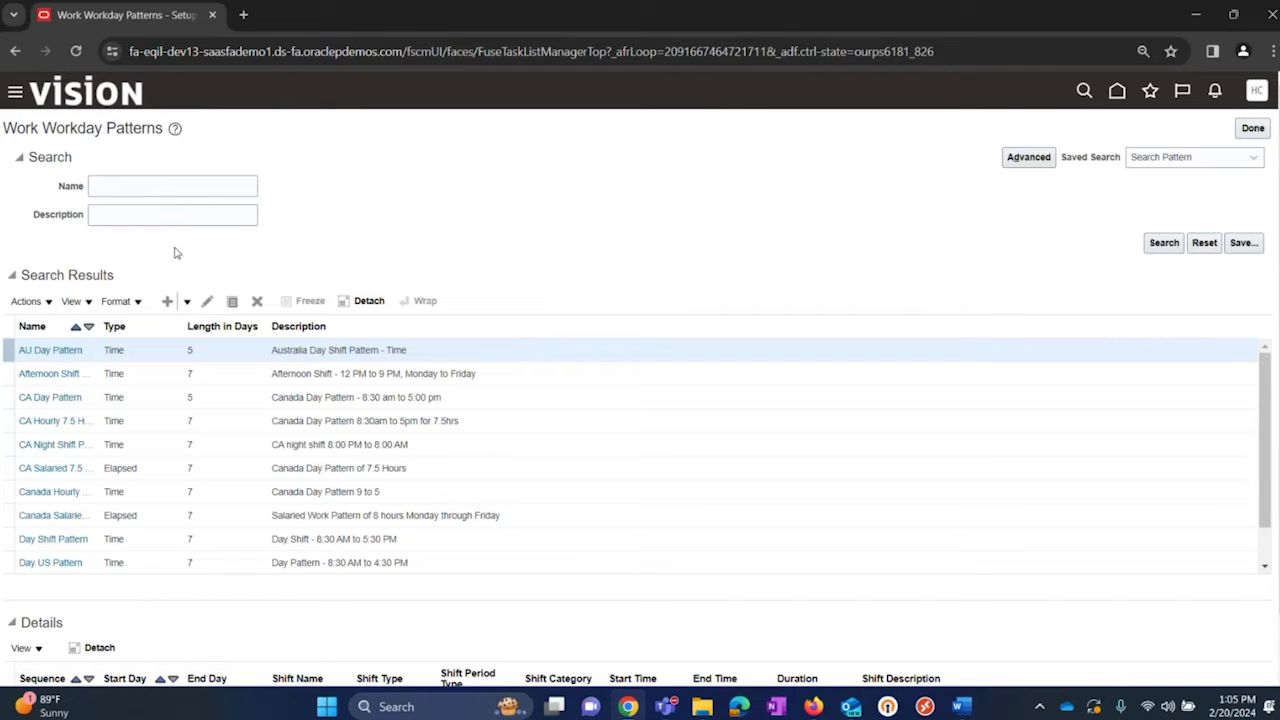
- Choose Create Elapsed Workday Pattern from the create options
left_click(188, 304)
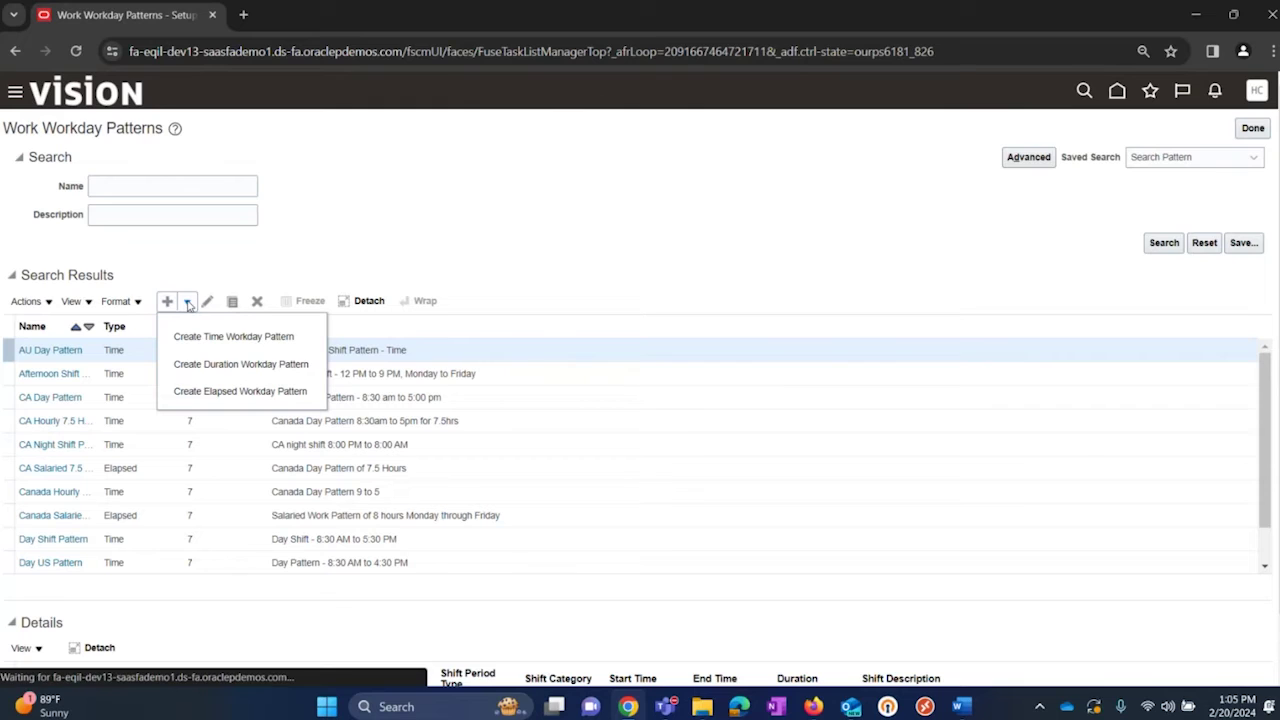
left_click(230, 399)
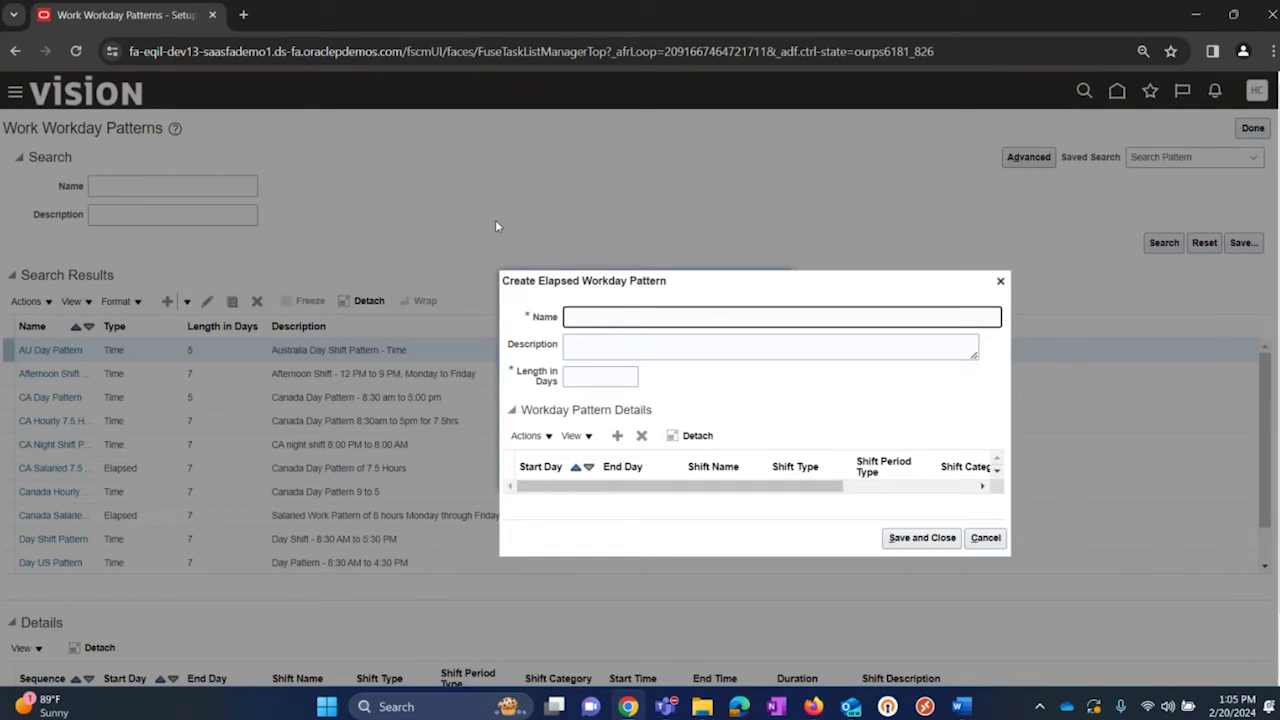
- Name the pattern A2F_RegularPattern, paste its description, and set its length to 7 days
left_click(592, 317)
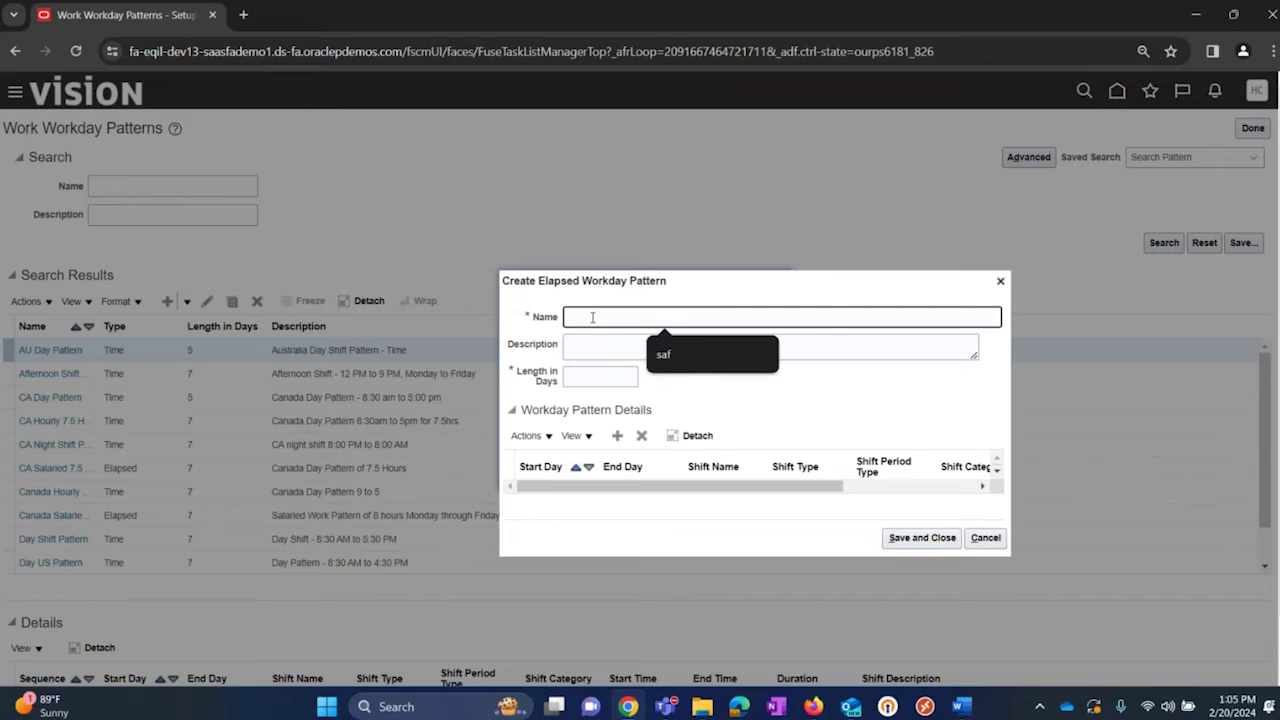
type("A2F_")
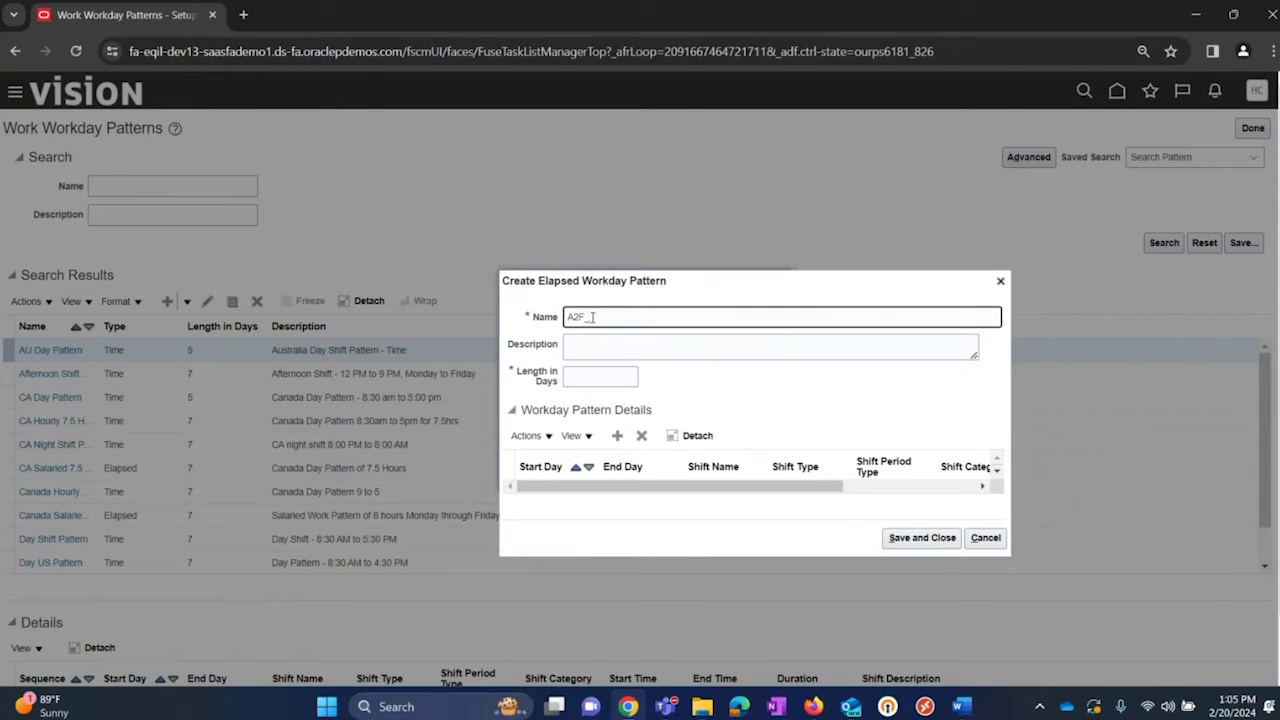
type("RegularPattern")
key("Tab")
scroll(253, 578, "down", 1)
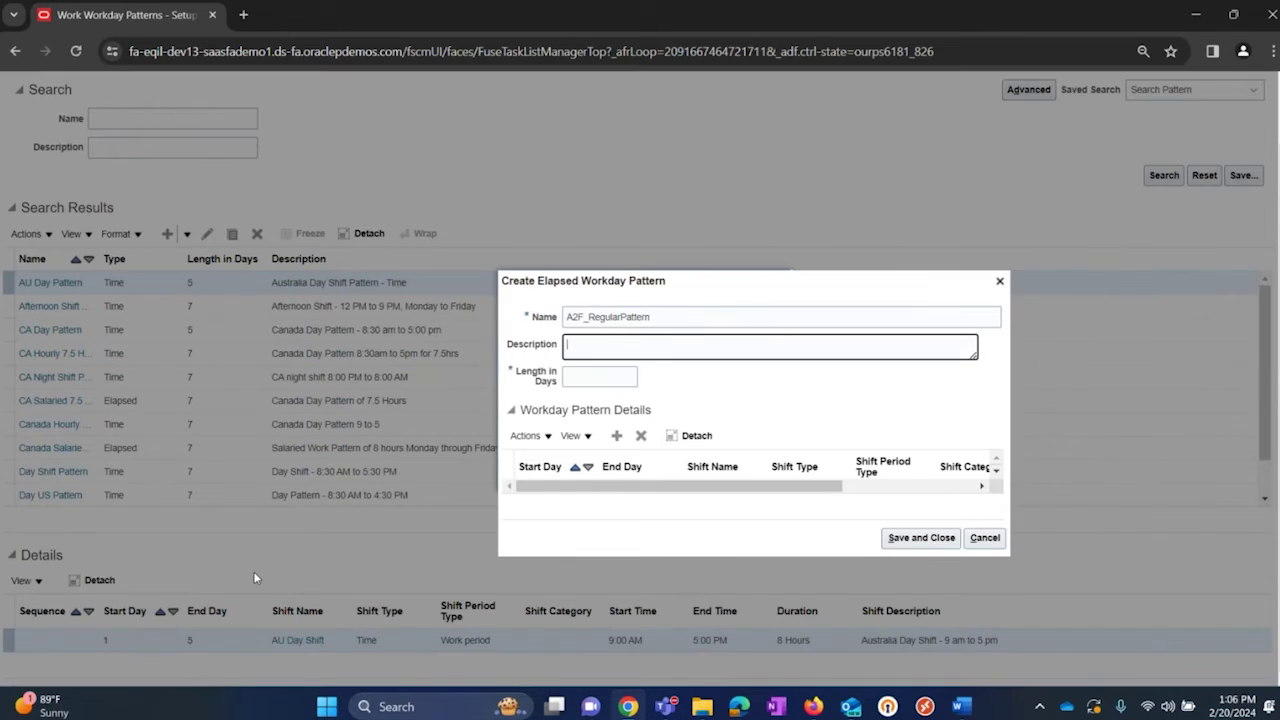
type("Regular Workday Pattern")
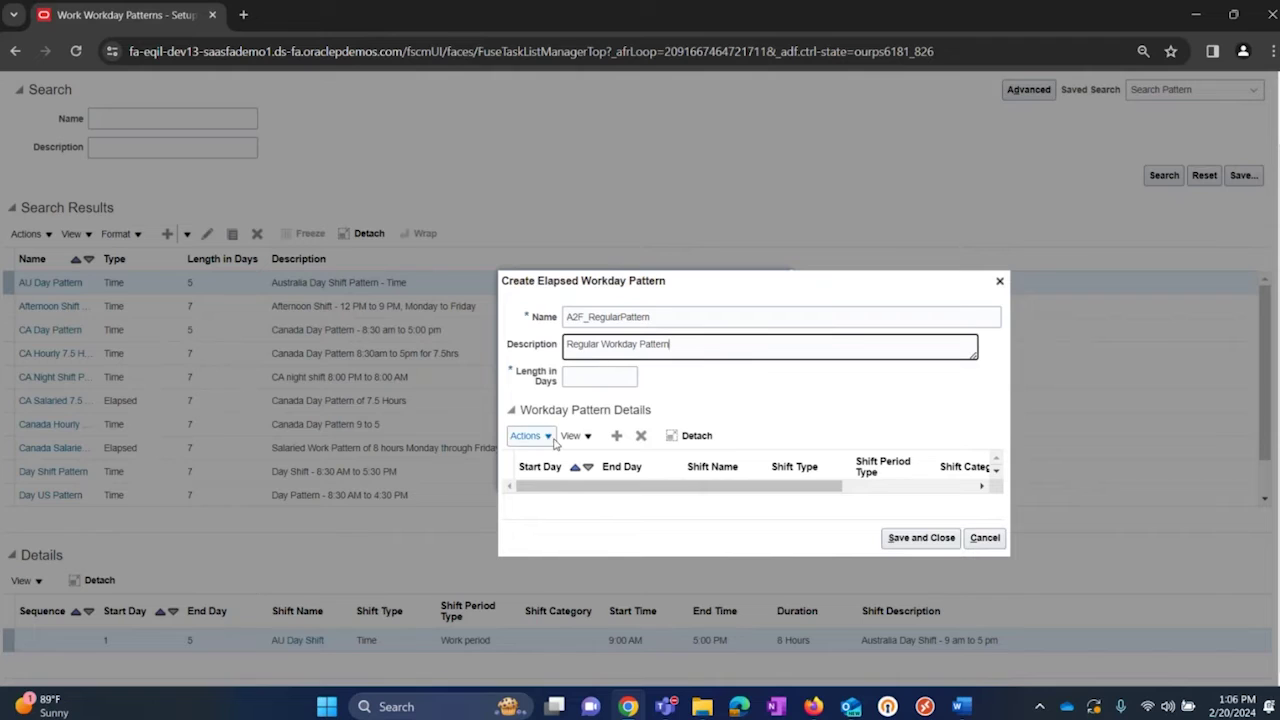
left_click(616, 377)
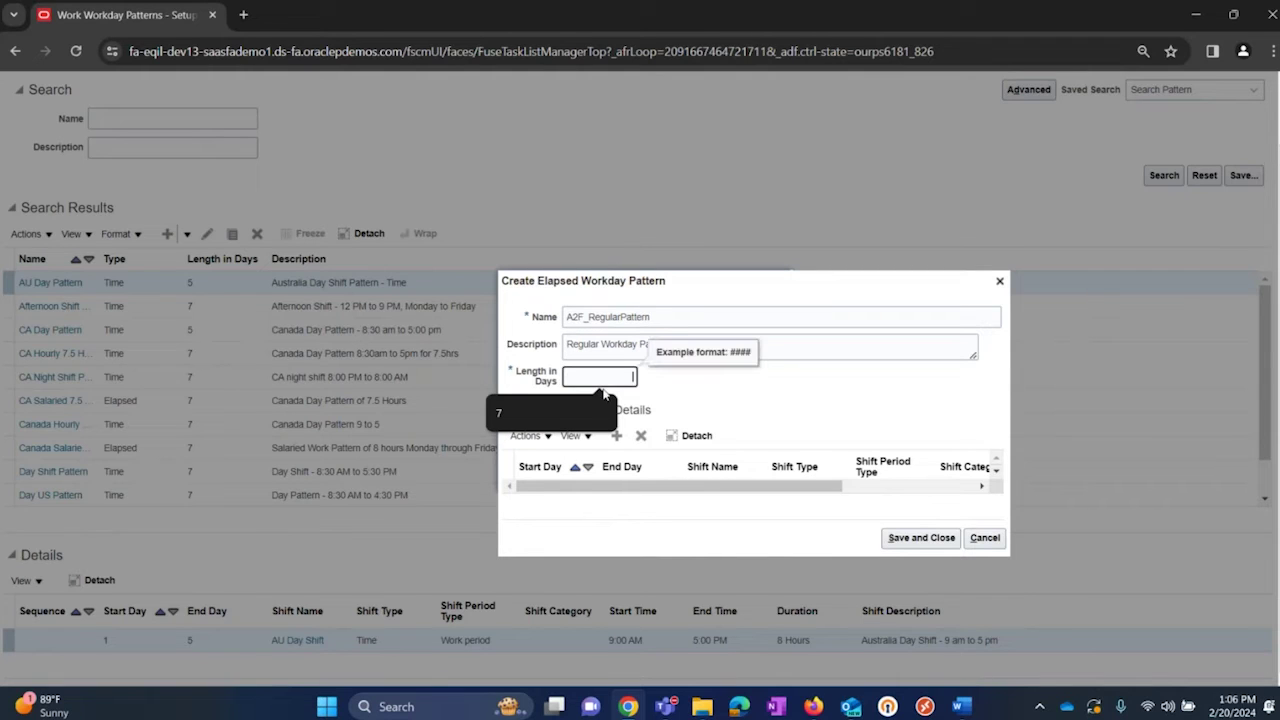
left_click(570, 418)
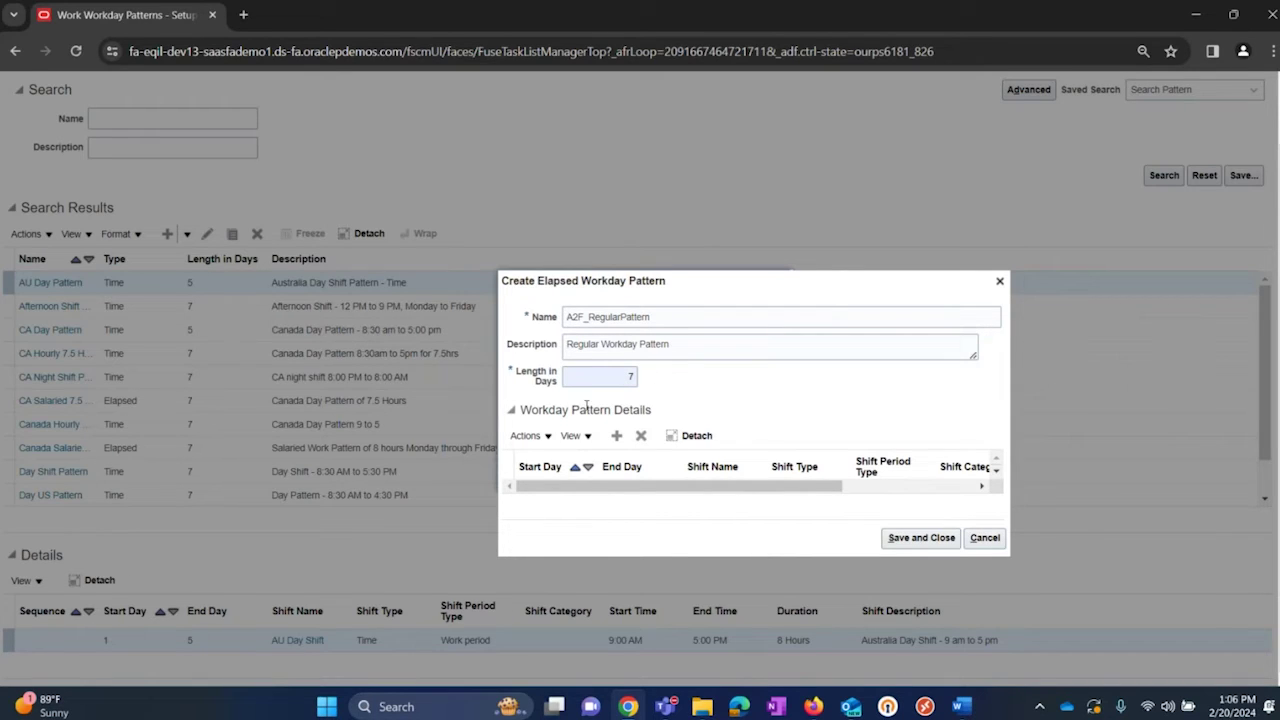
- Add a detail row assigning A2F_RegularShift to days 1–5, then save the pattern
left_click(616, 435)
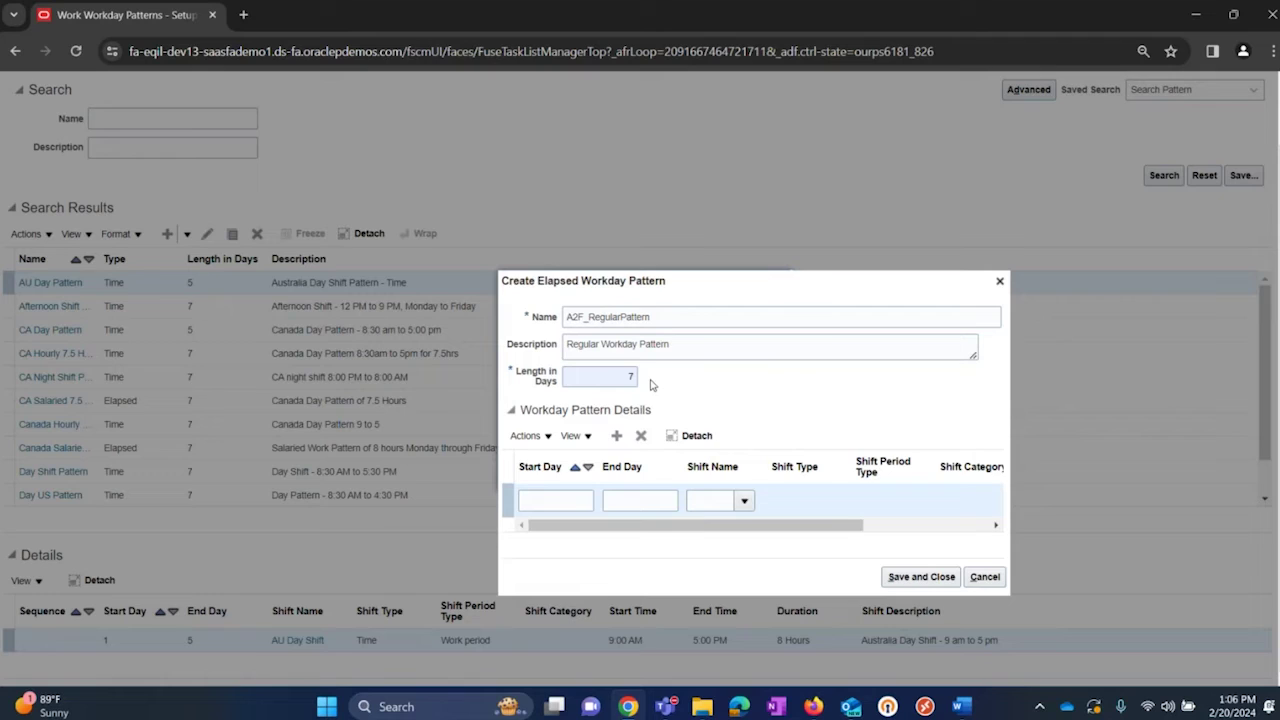
left_click(566, 502)
type("1")
left_click(632, 501)
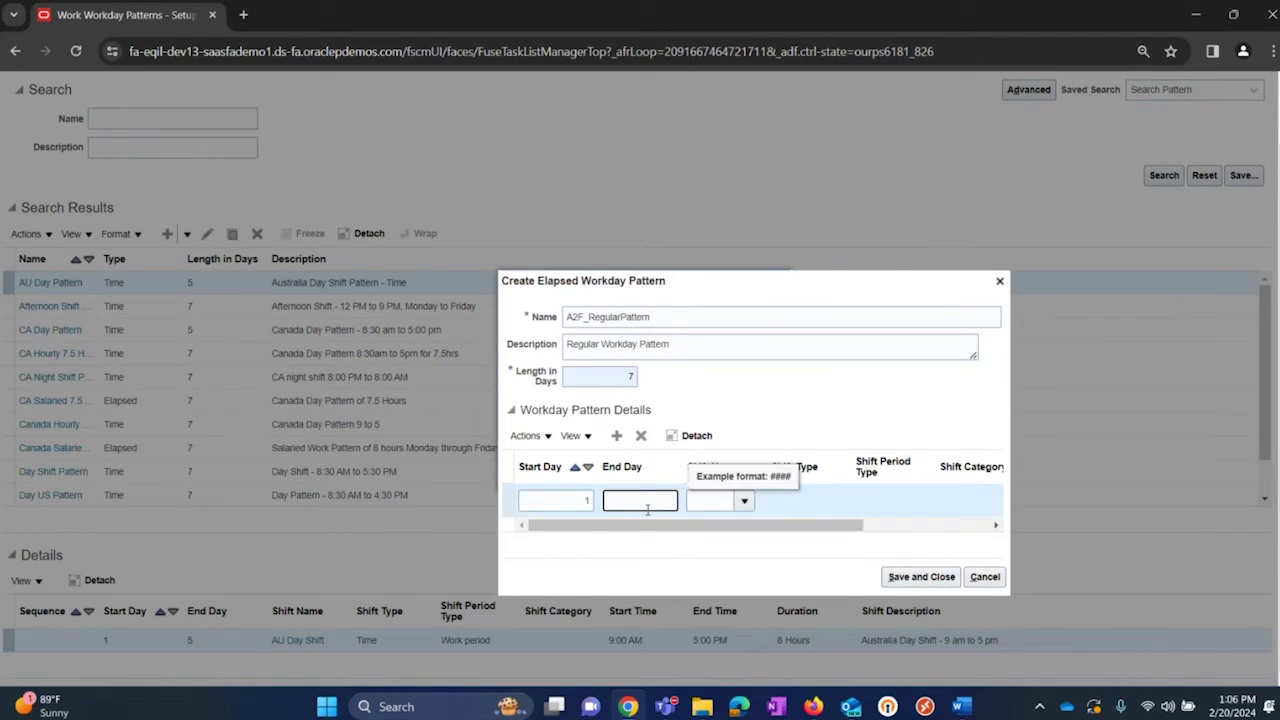
left_click(743, 402)
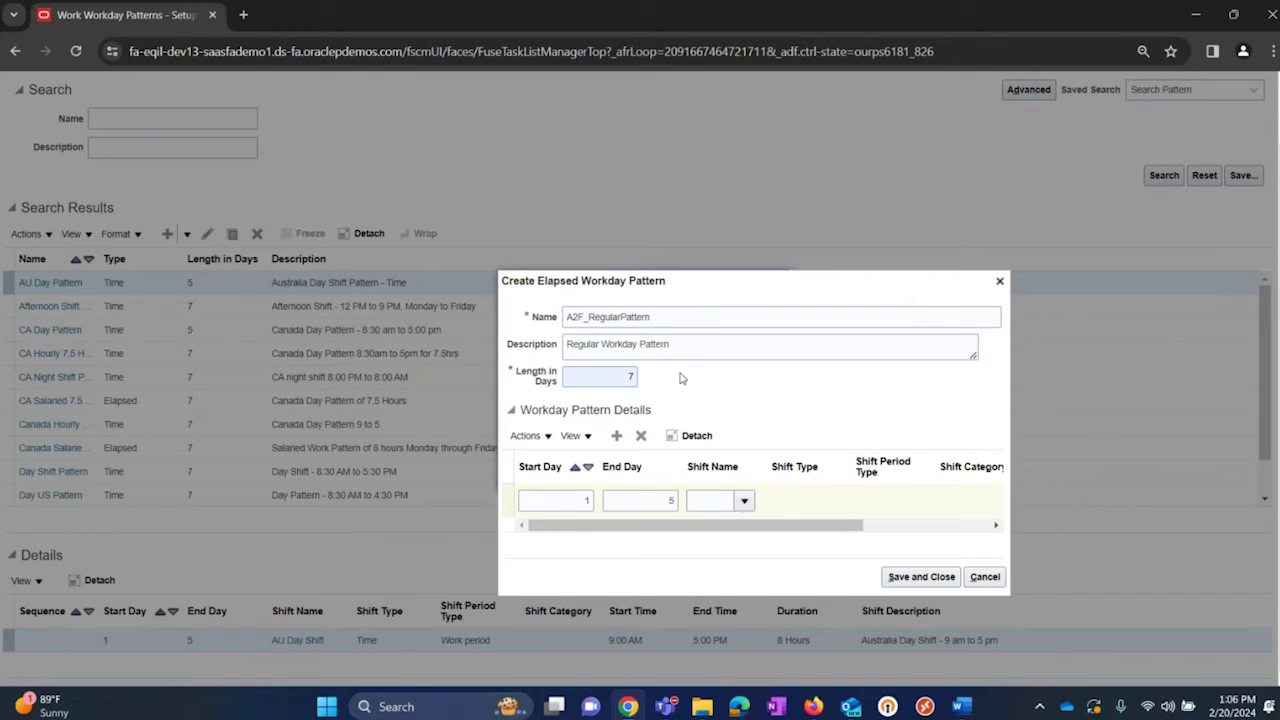
left_click(744, 500)
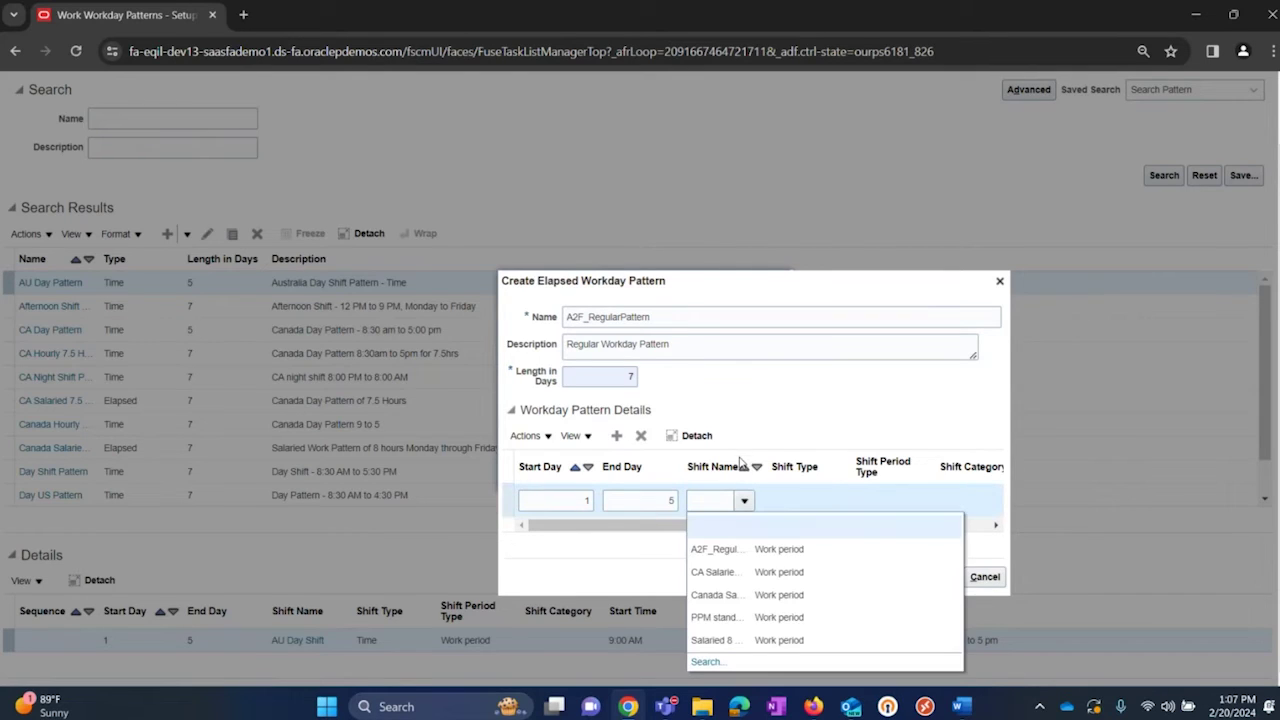
left_click(721, 548)
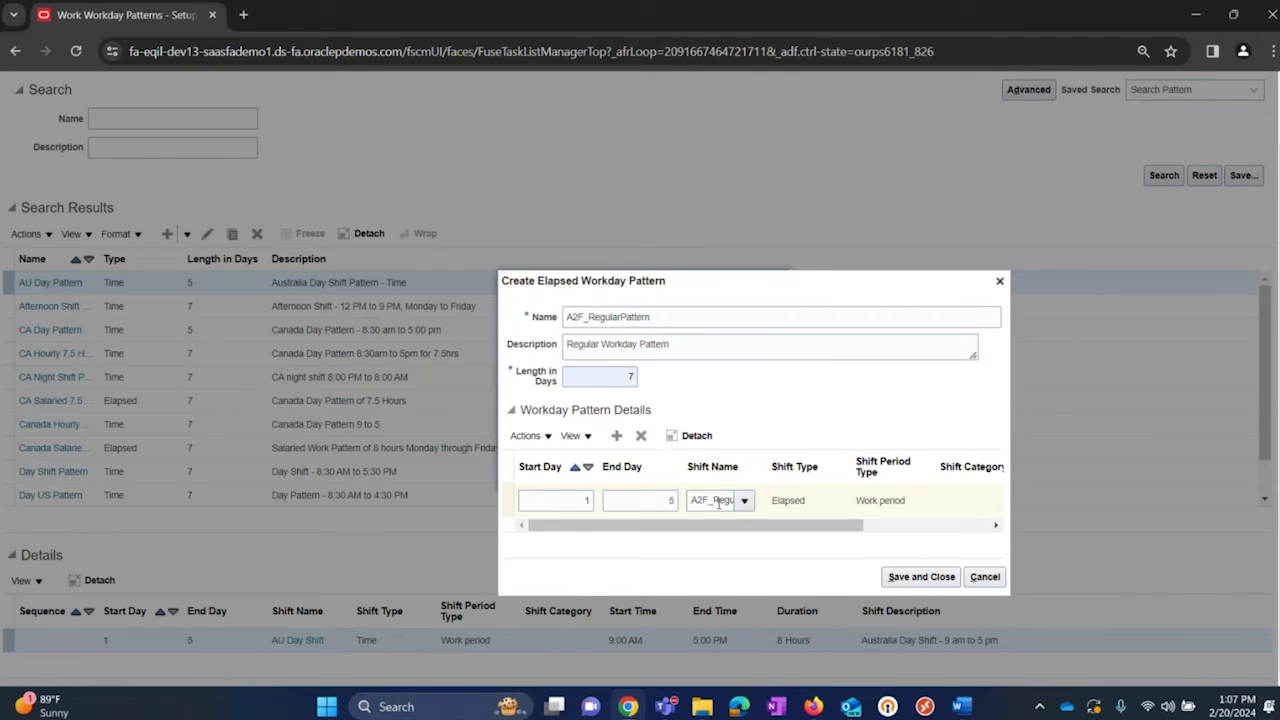
left_click(911, 577)
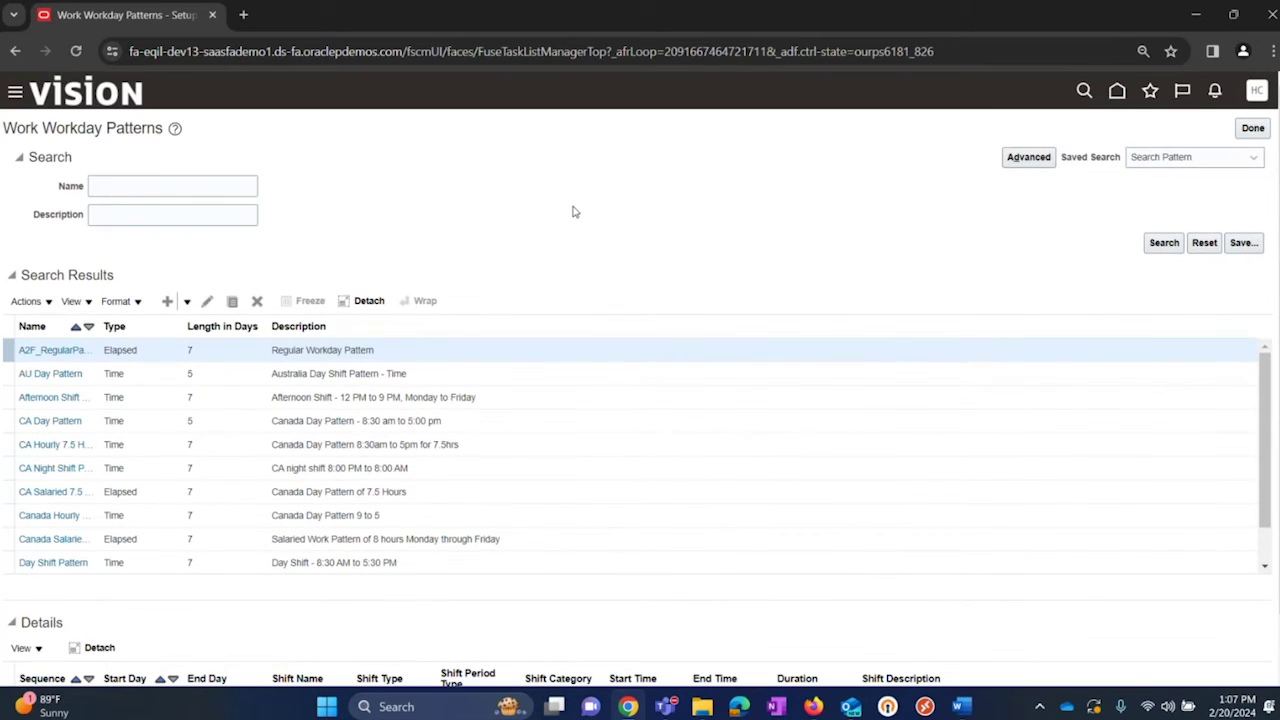
left_click(1252, 128)
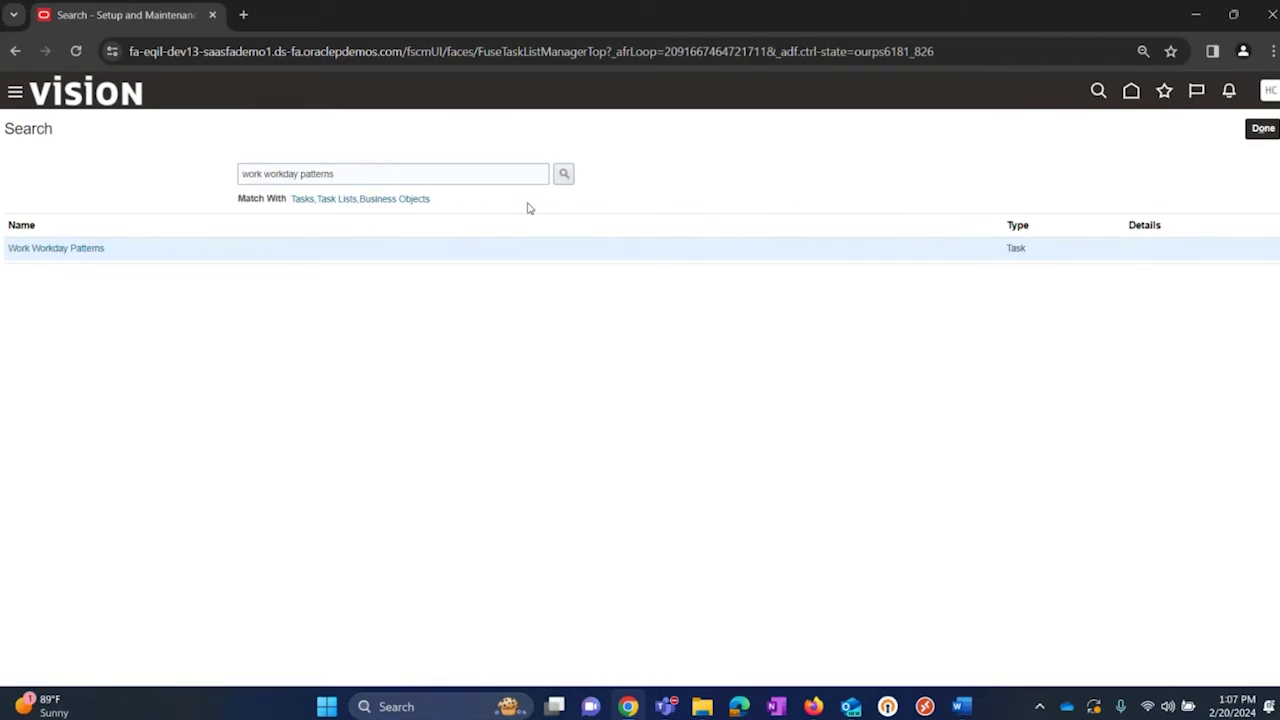
- Search tasks for 'work schedules', open Work Schedules, and start creating a new schedule
left_click_drag(400, 174, 217, 173)
type("wo")
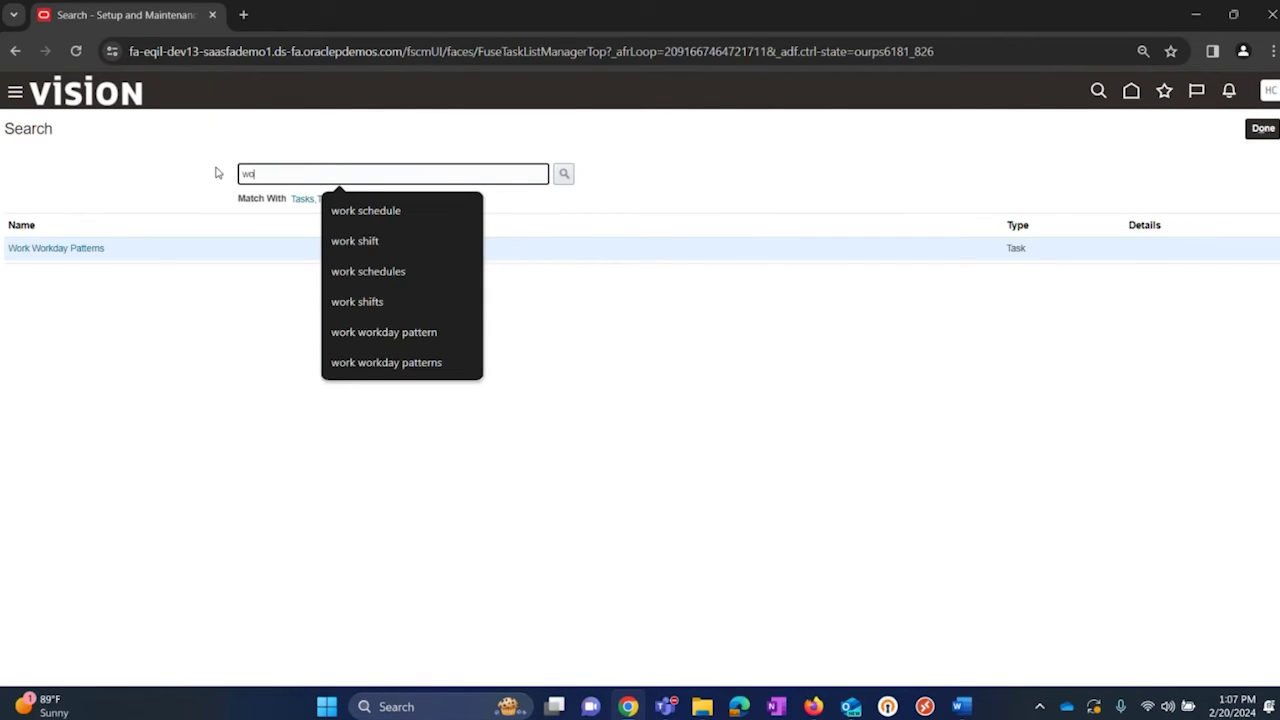
type("rk schedules")
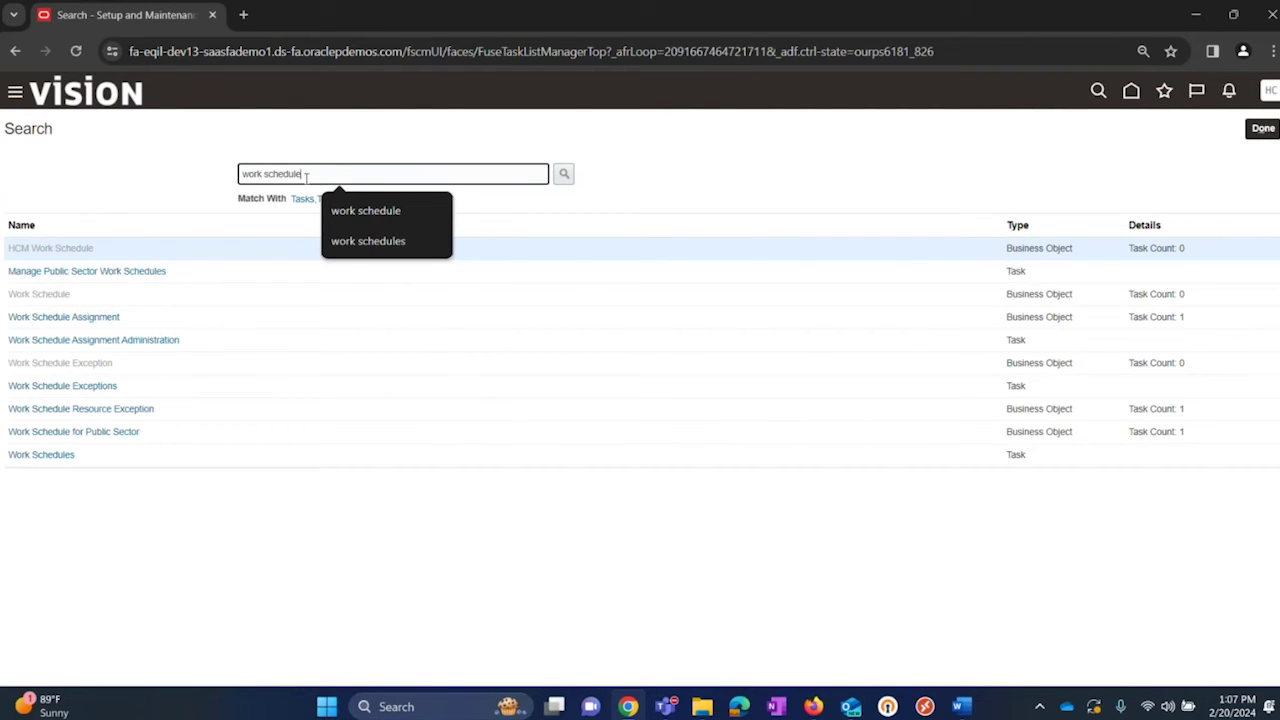
key("Return")
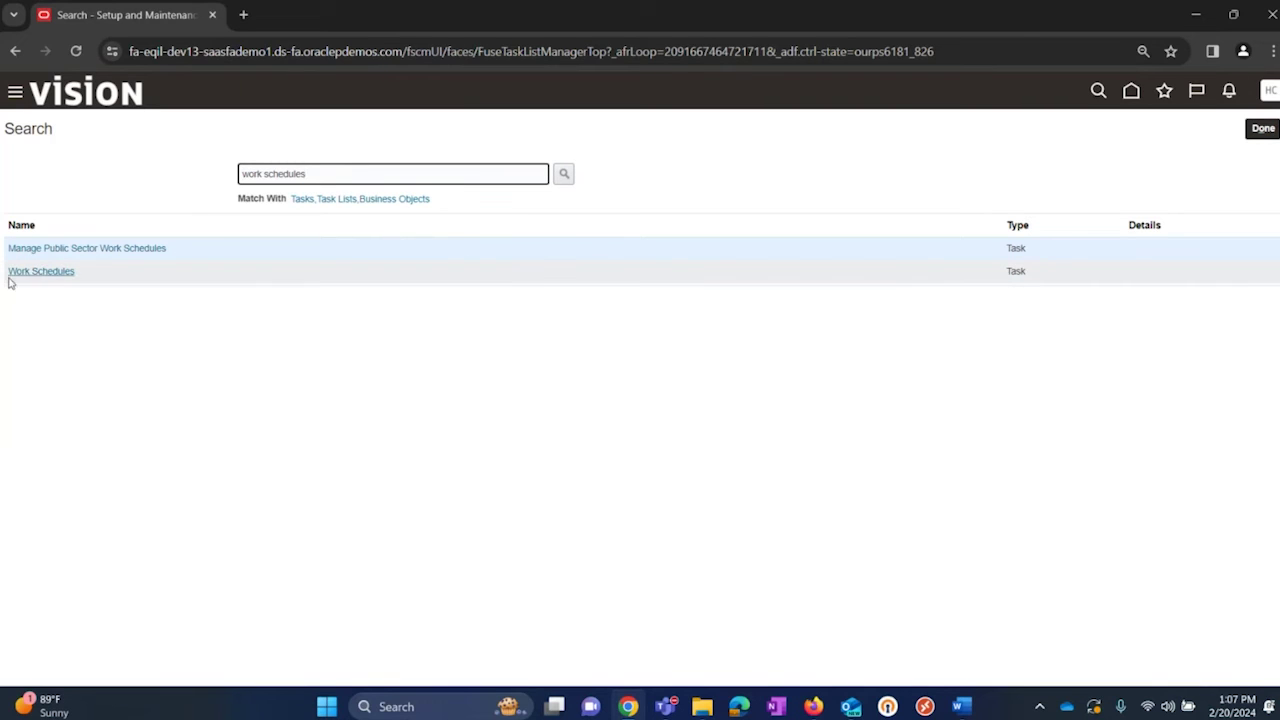
left_click(60, 275)
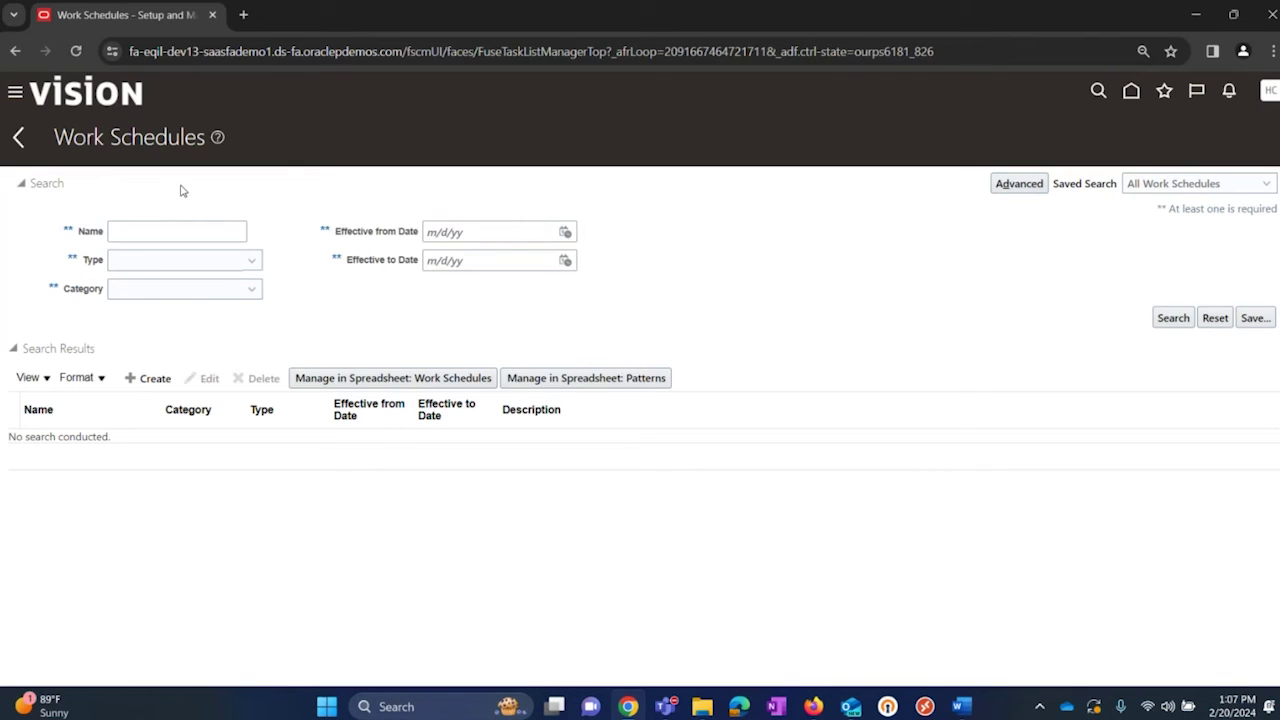
left_click(193, 233)
left_click(152, 378)
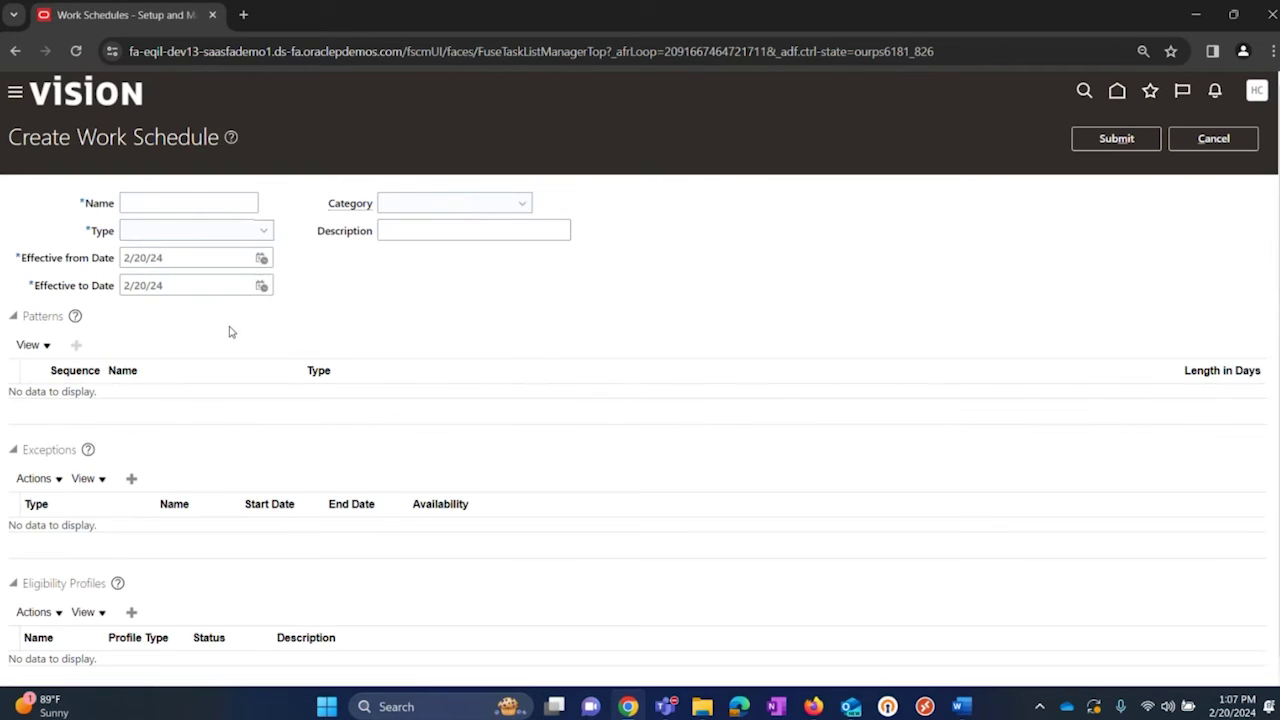
- Name the new schedule A2F_RegularSchedule and set its type to Elapsed
left_click(215, 204)
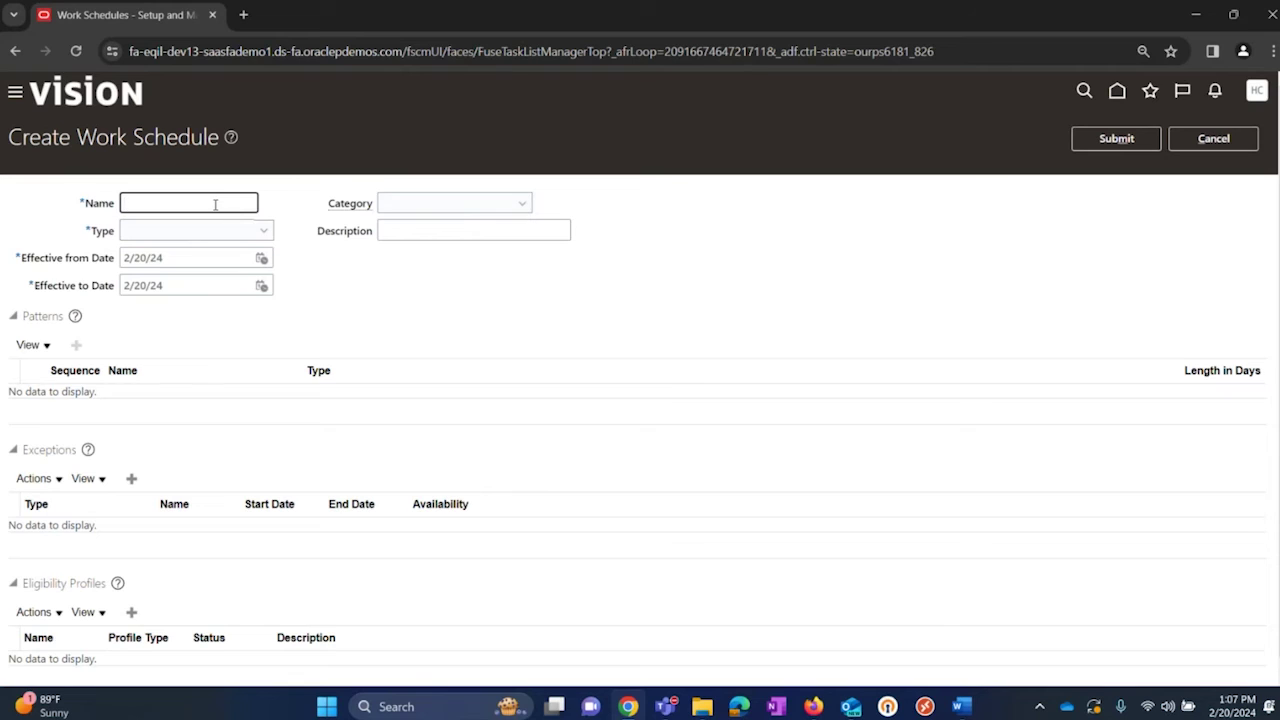
type("A2F_RegularSchedule")
left_click(344, 267)
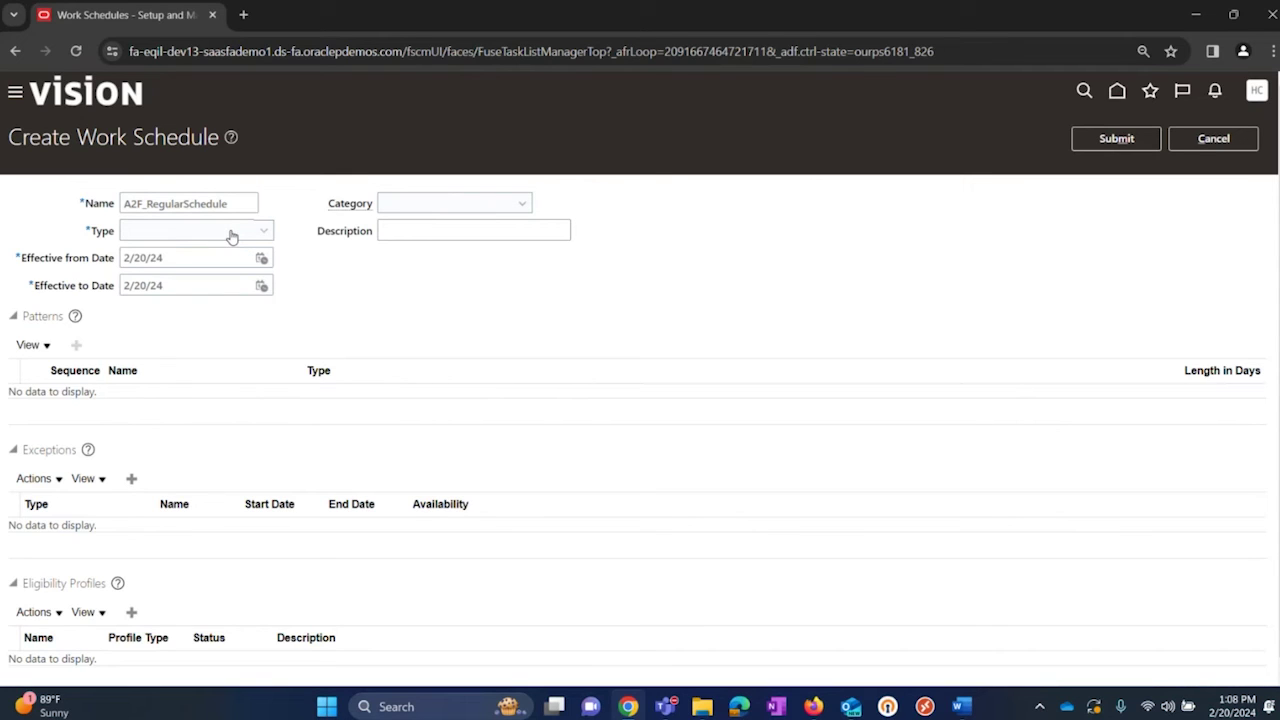
left_click(231, 236)
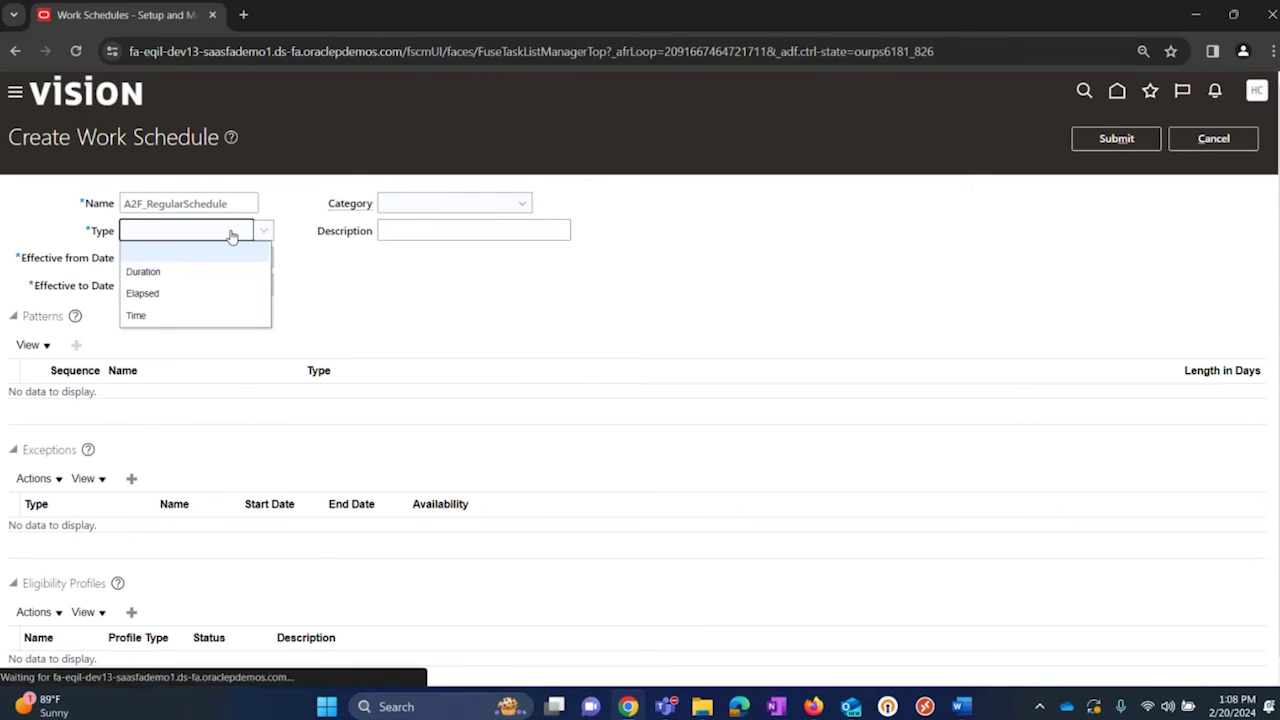
left_click(192, 294)
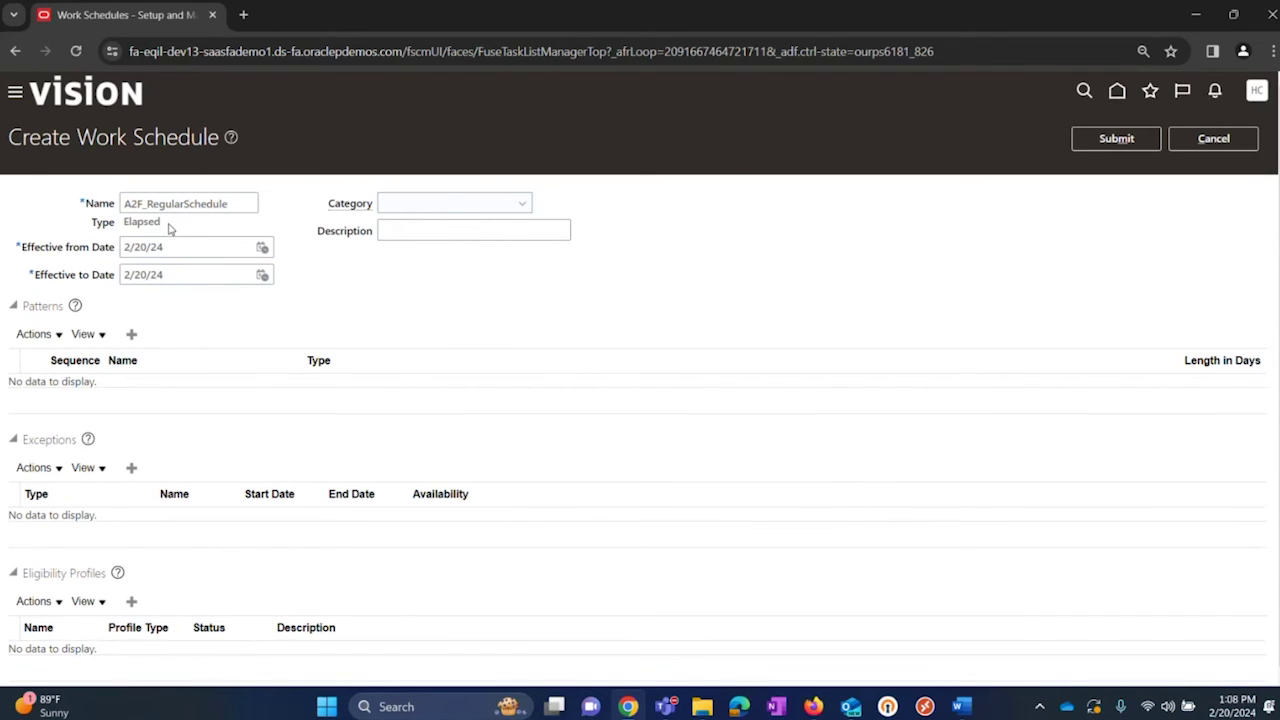
- Set the schedule's effective dates from 1/1/24 to 1/3/25
left_click(262, 248)
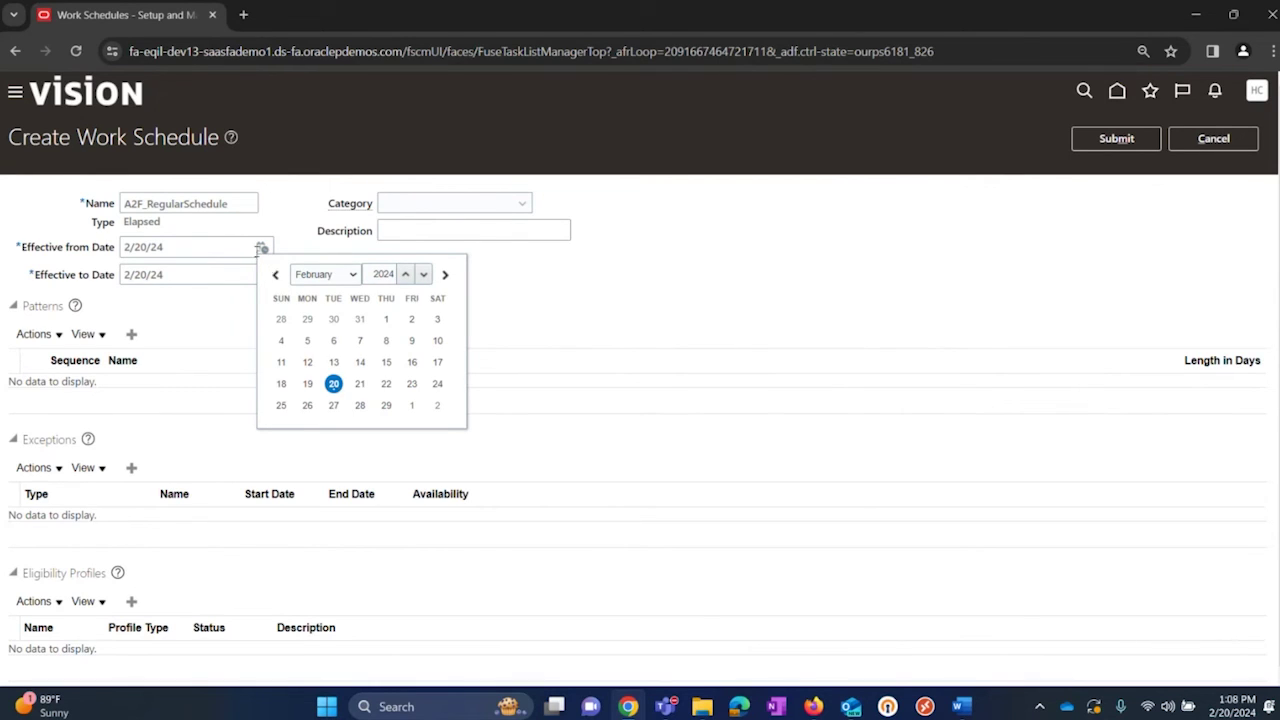
left_click(318, 279)
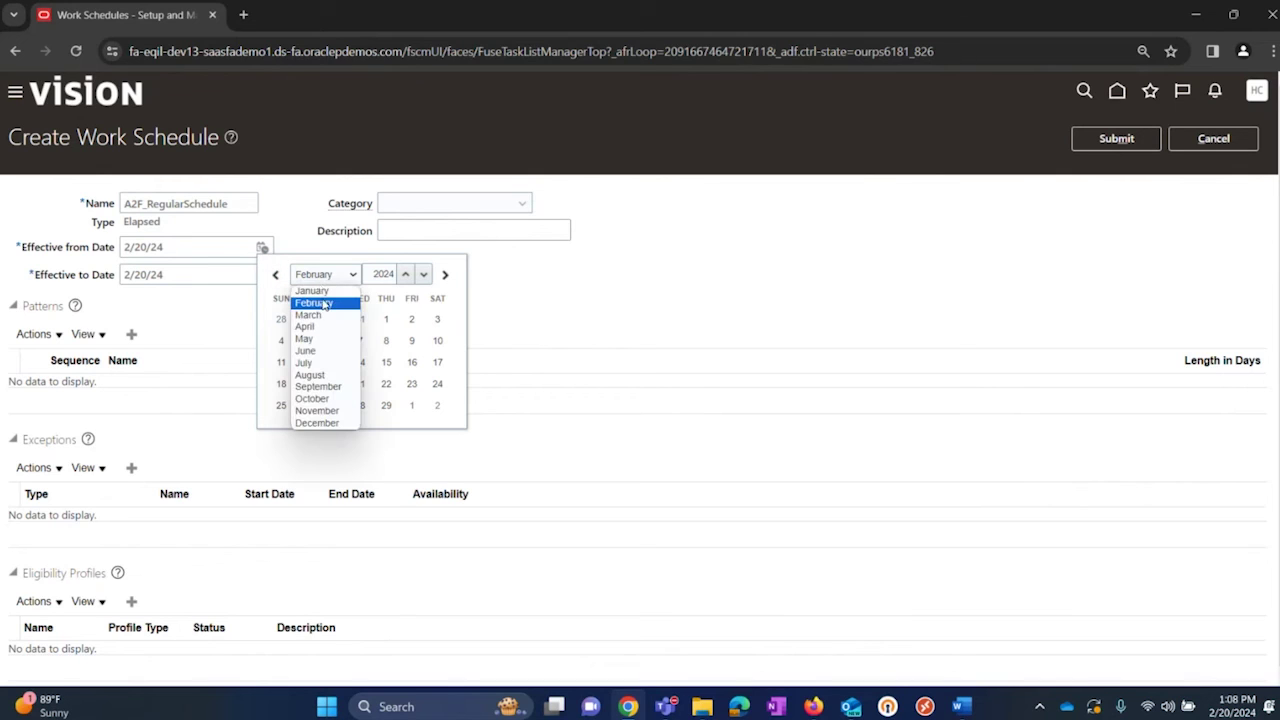
left_click(318, 291)
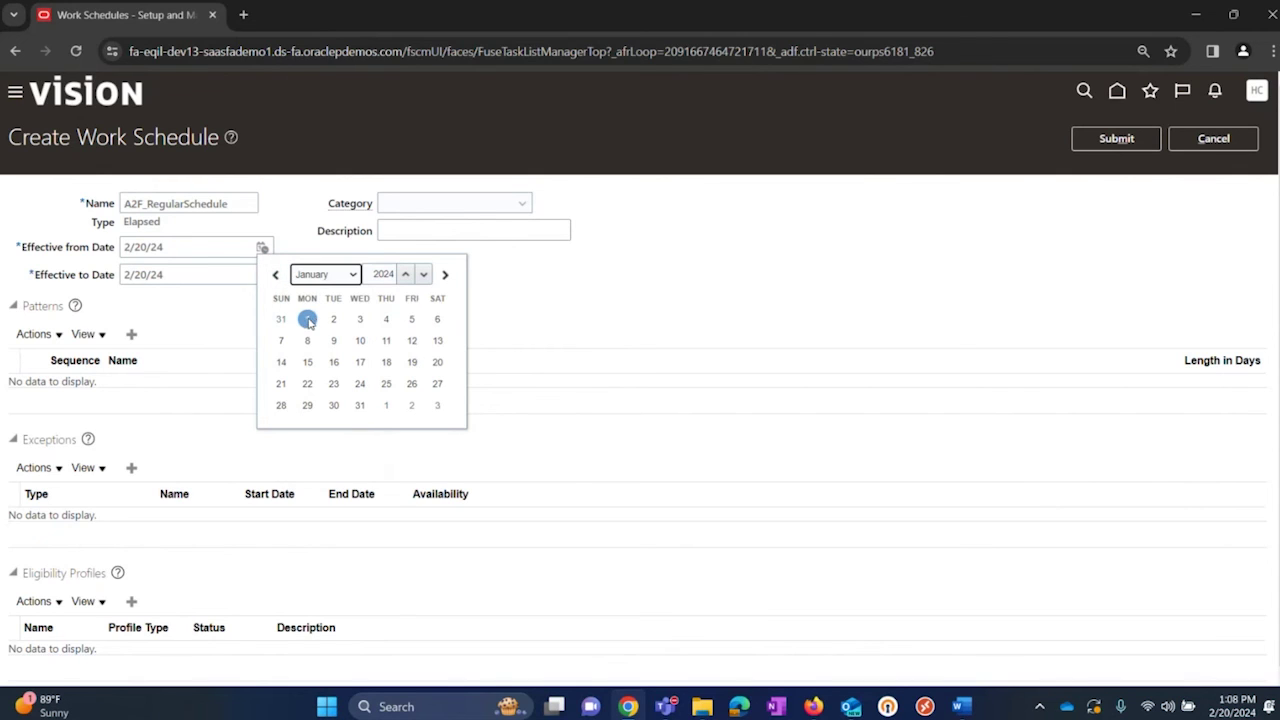
left_click(307, 319)
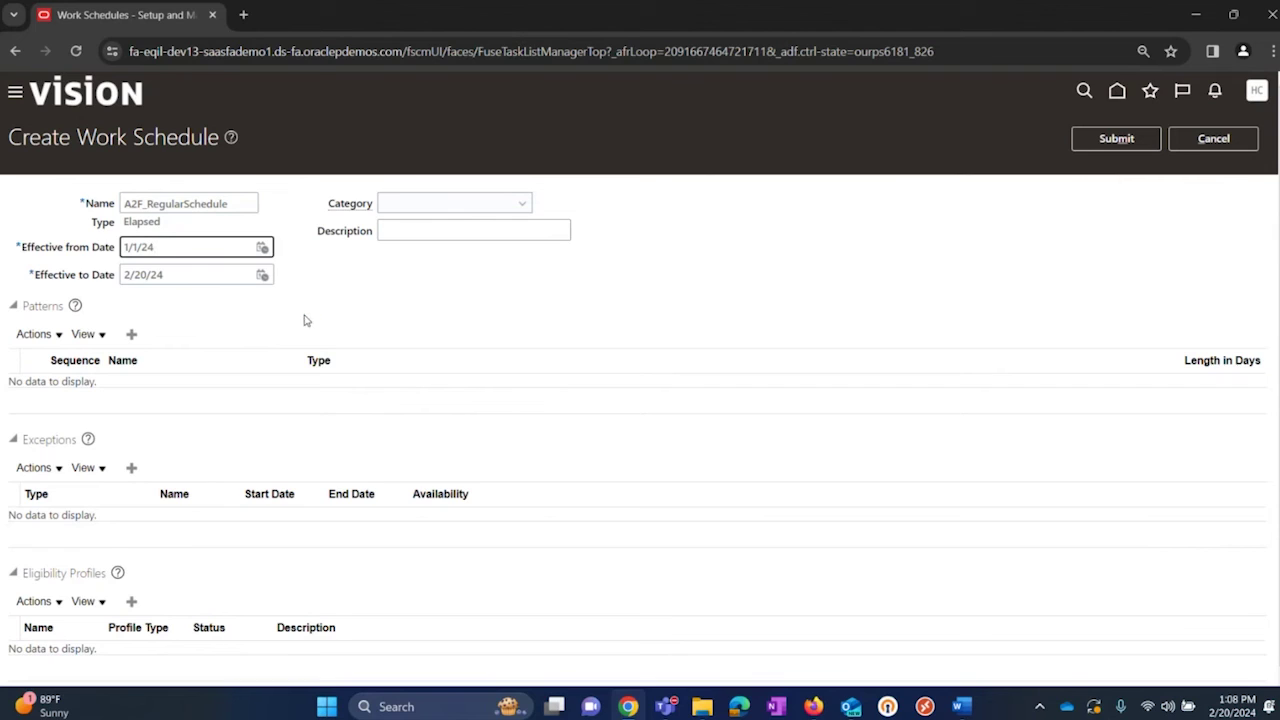
left_click(262, 275)
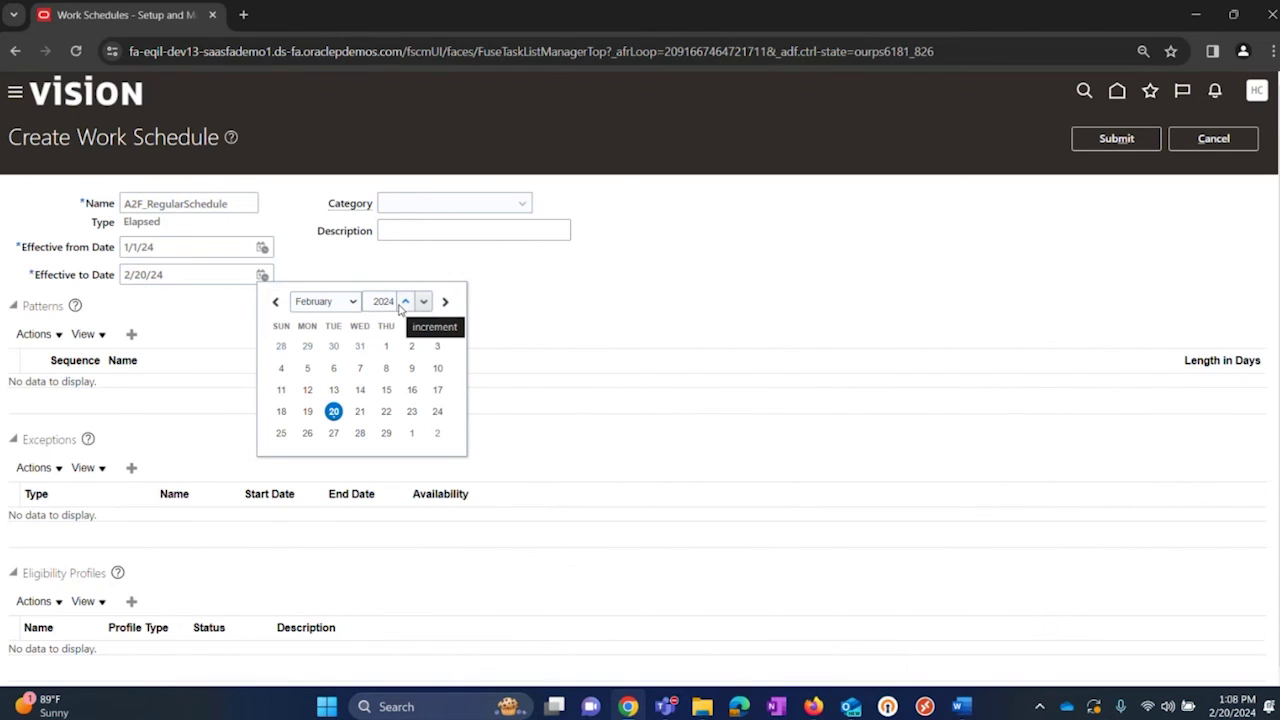
left_click(343, 303)
left_click(322, 450)
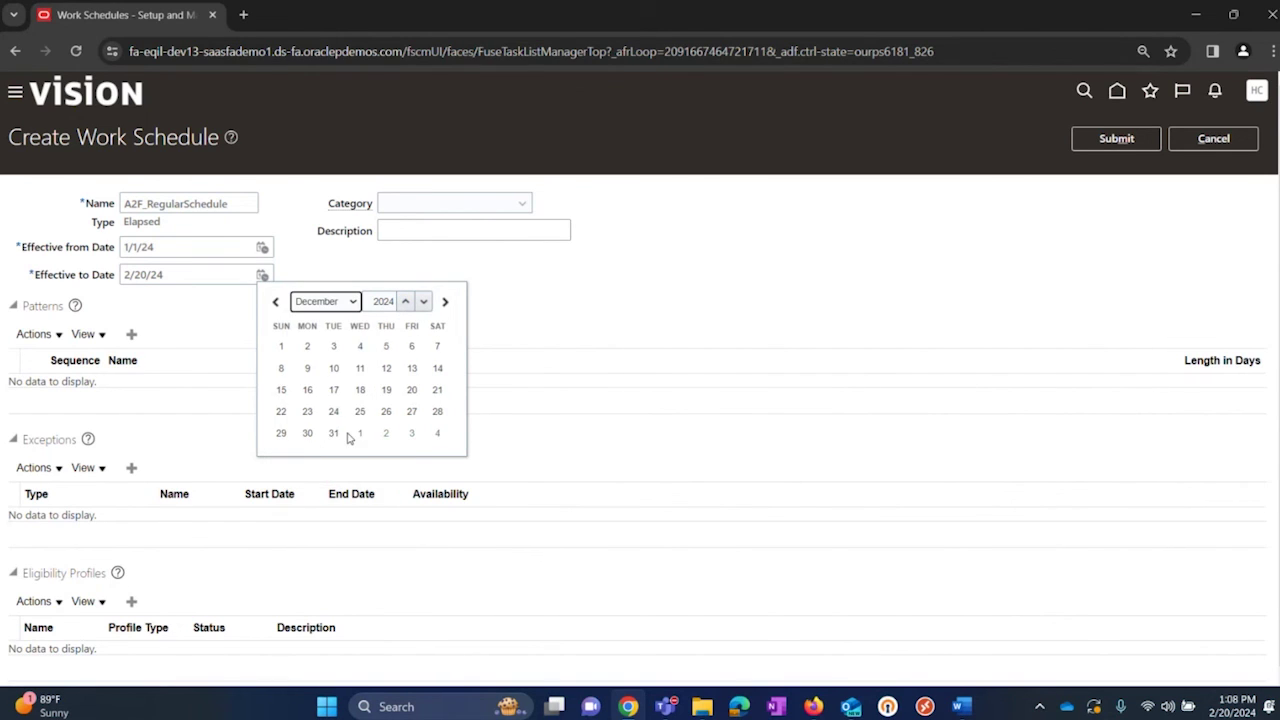
left_click(411, 433)
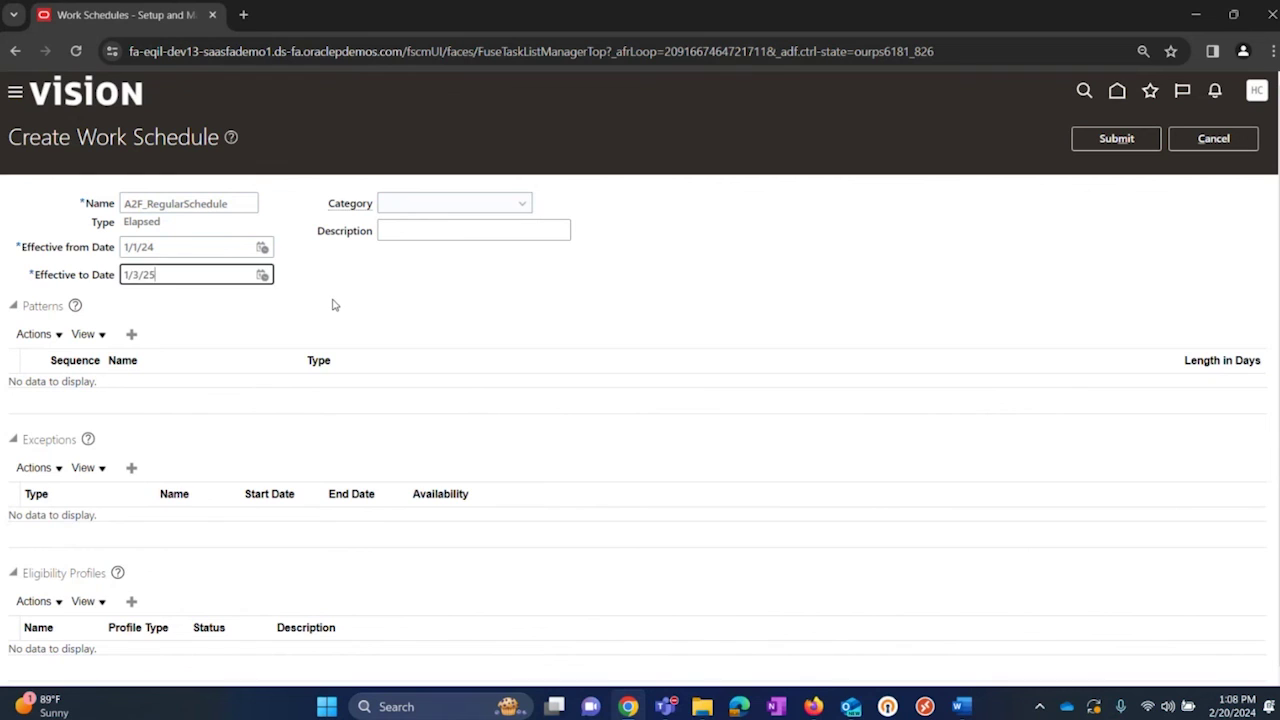
left_click(334, 305)
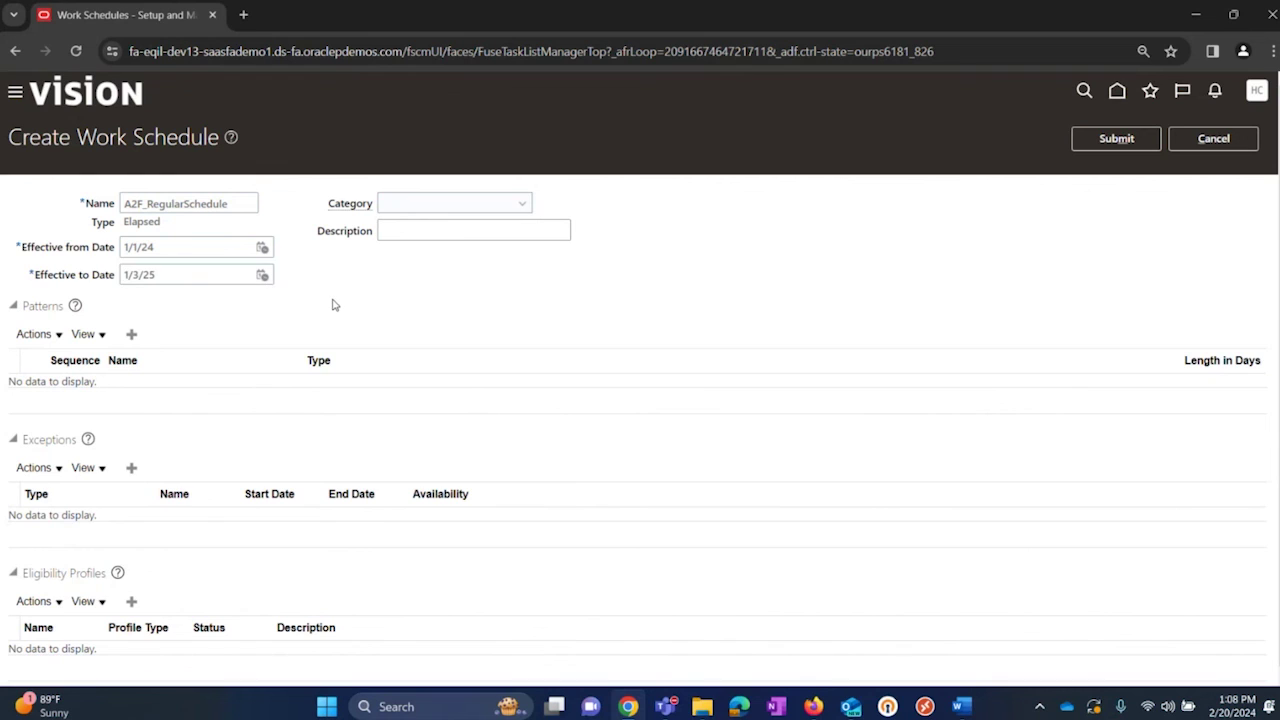
- Add A2F_RegularPattern as the schedule's first pattern, then switch to the Word lab document
left_click(131, 335)
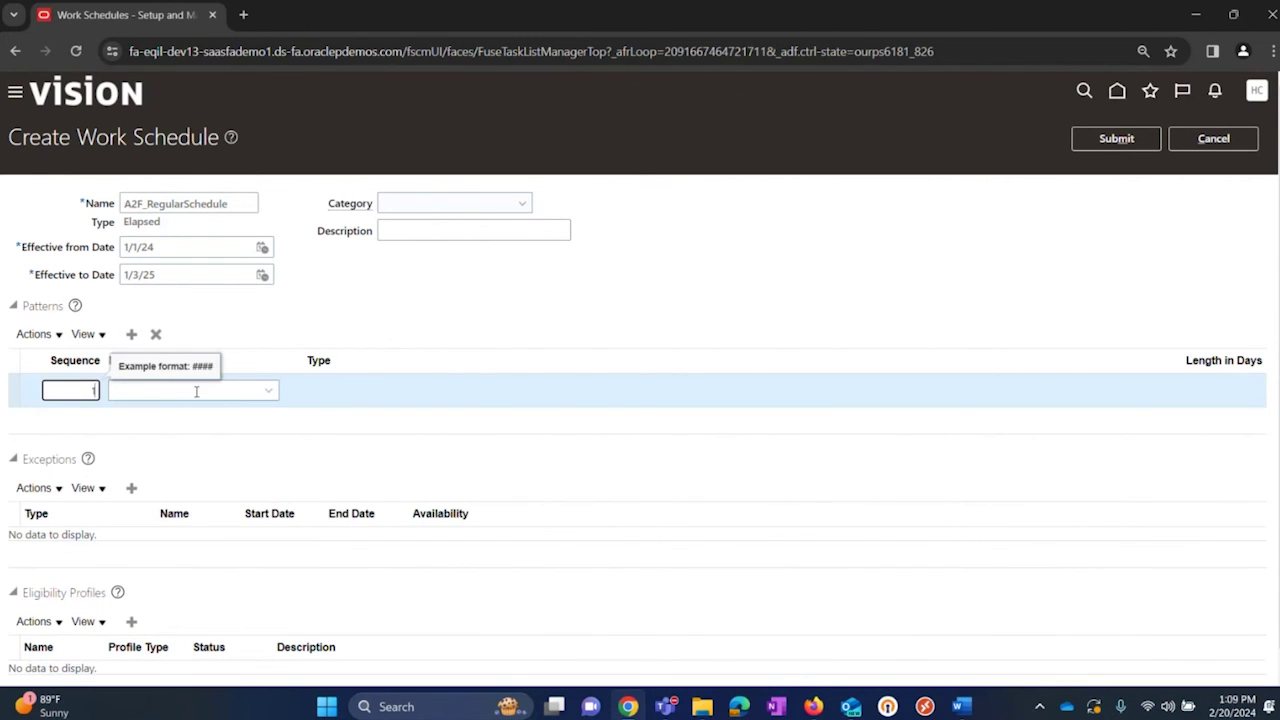
left_click(272, 394)
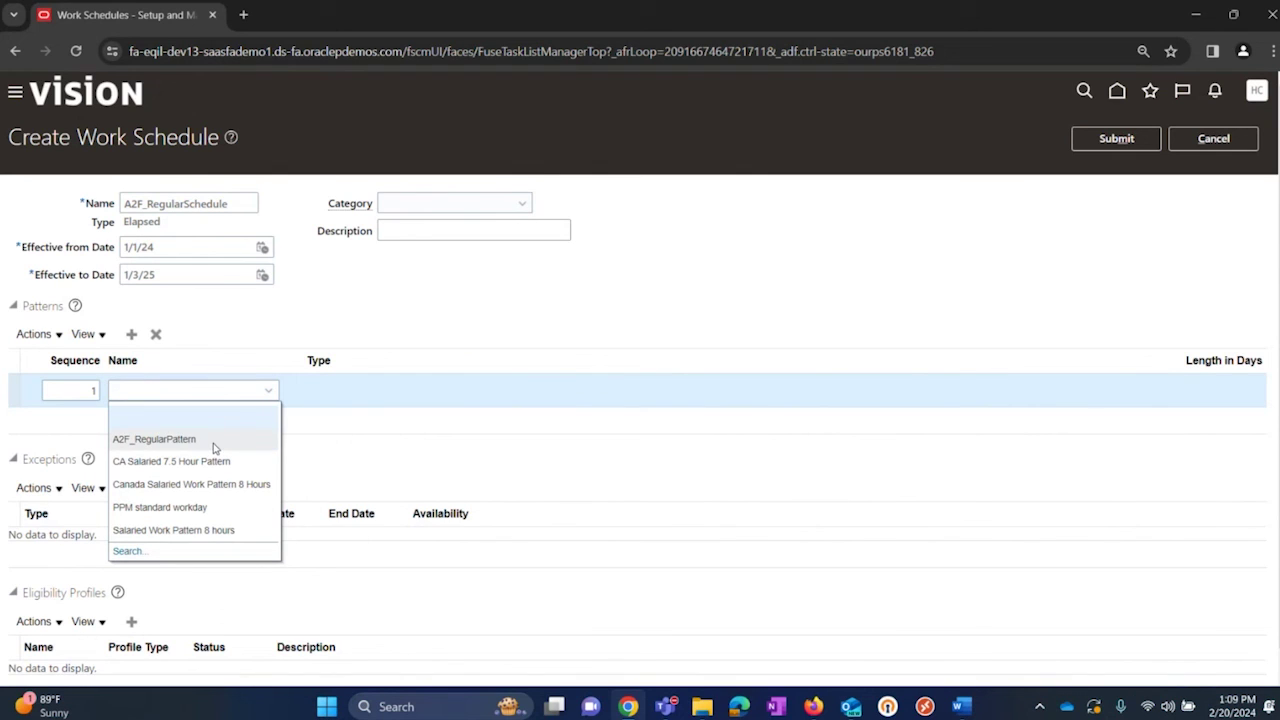
left_click(160, 439)
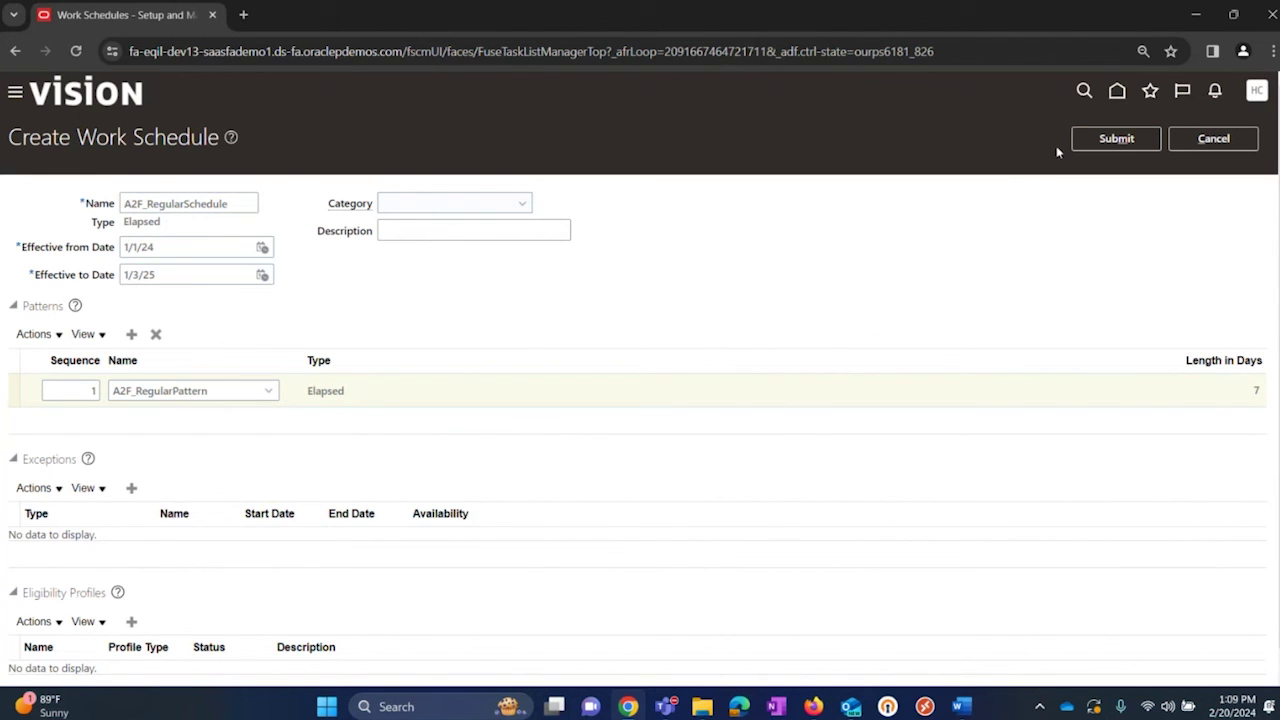
left_click(1123, 142)
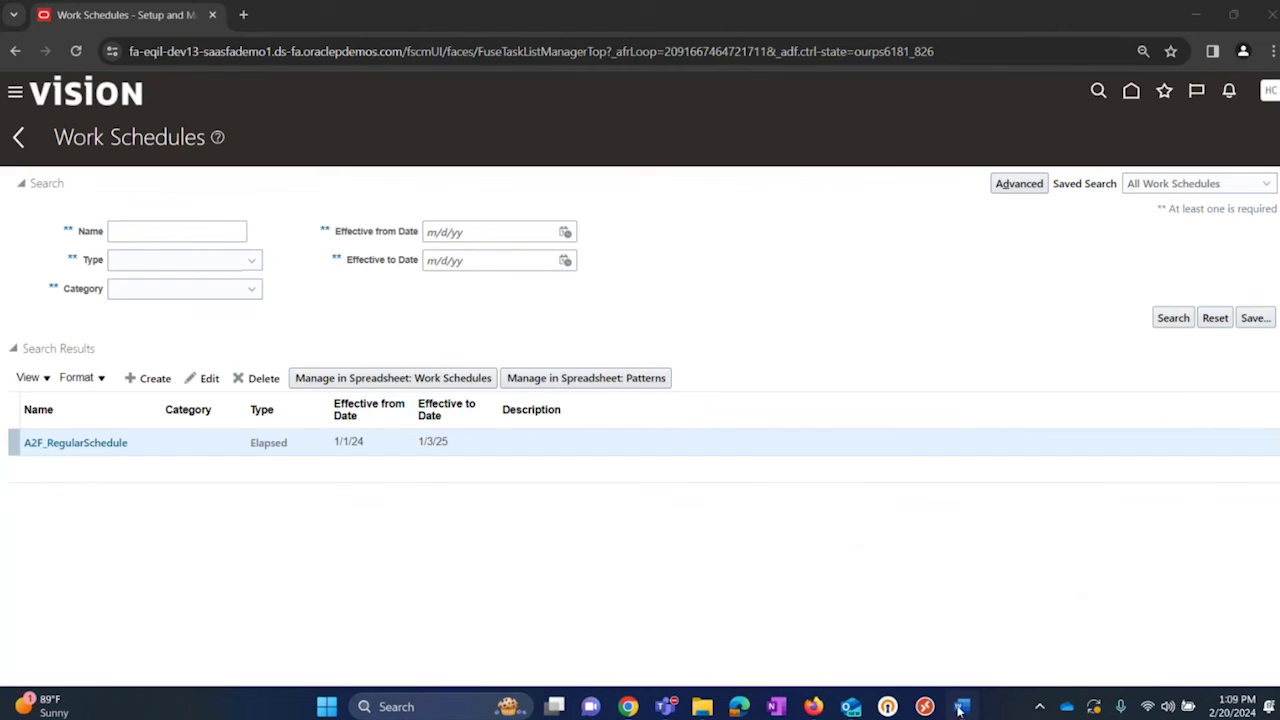
key("alt+Tab")
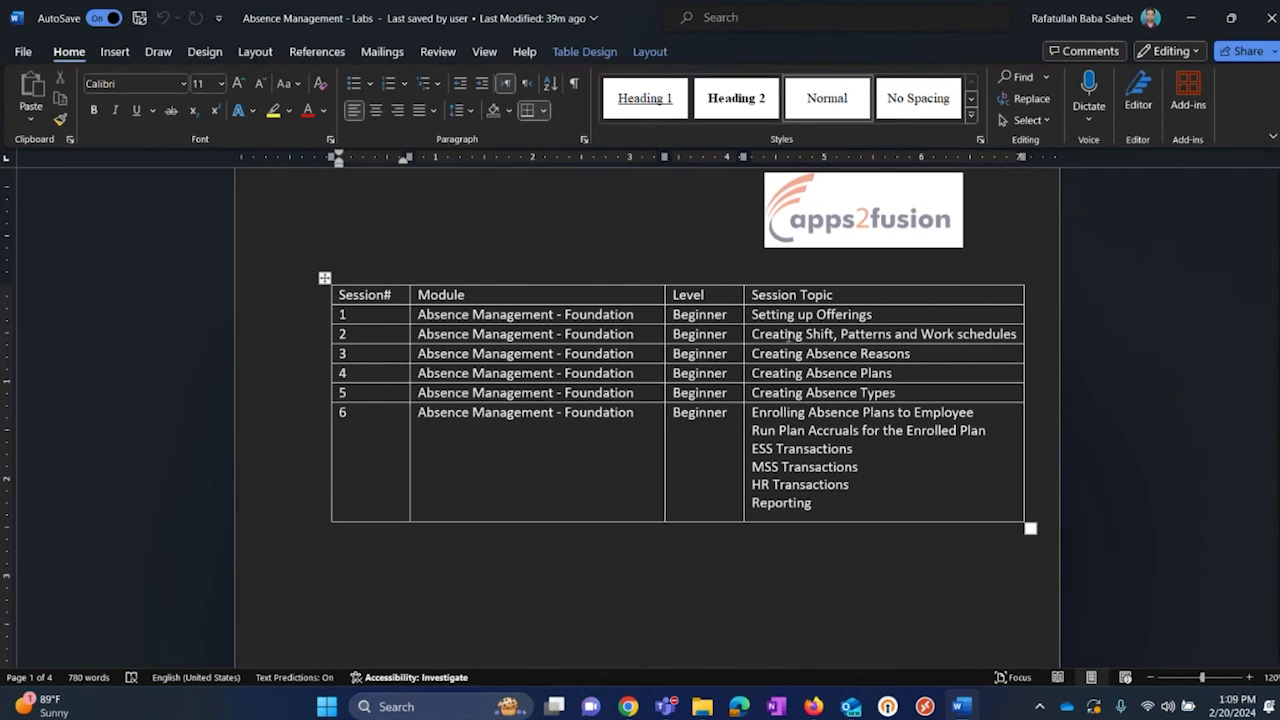